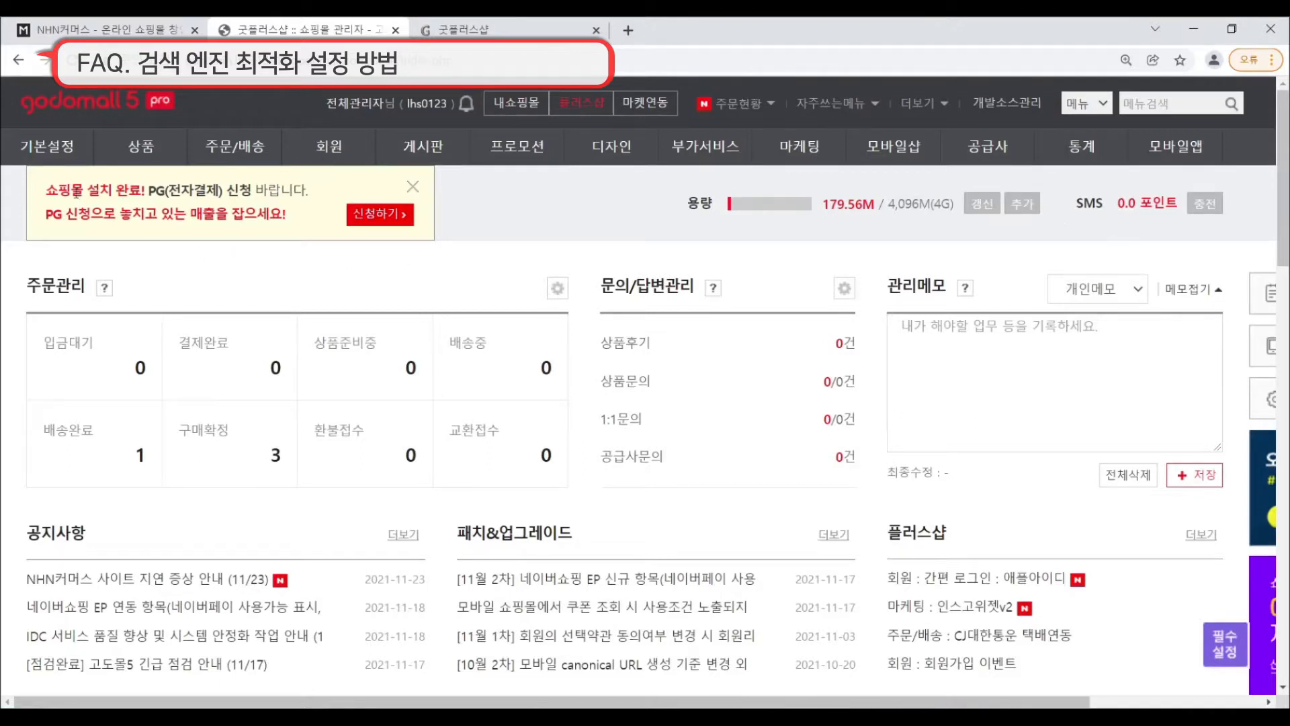
# Open the 검색엔진 최적화(SEO) 설정 page in the basic policy settings
pyautogui.click(55, 159)
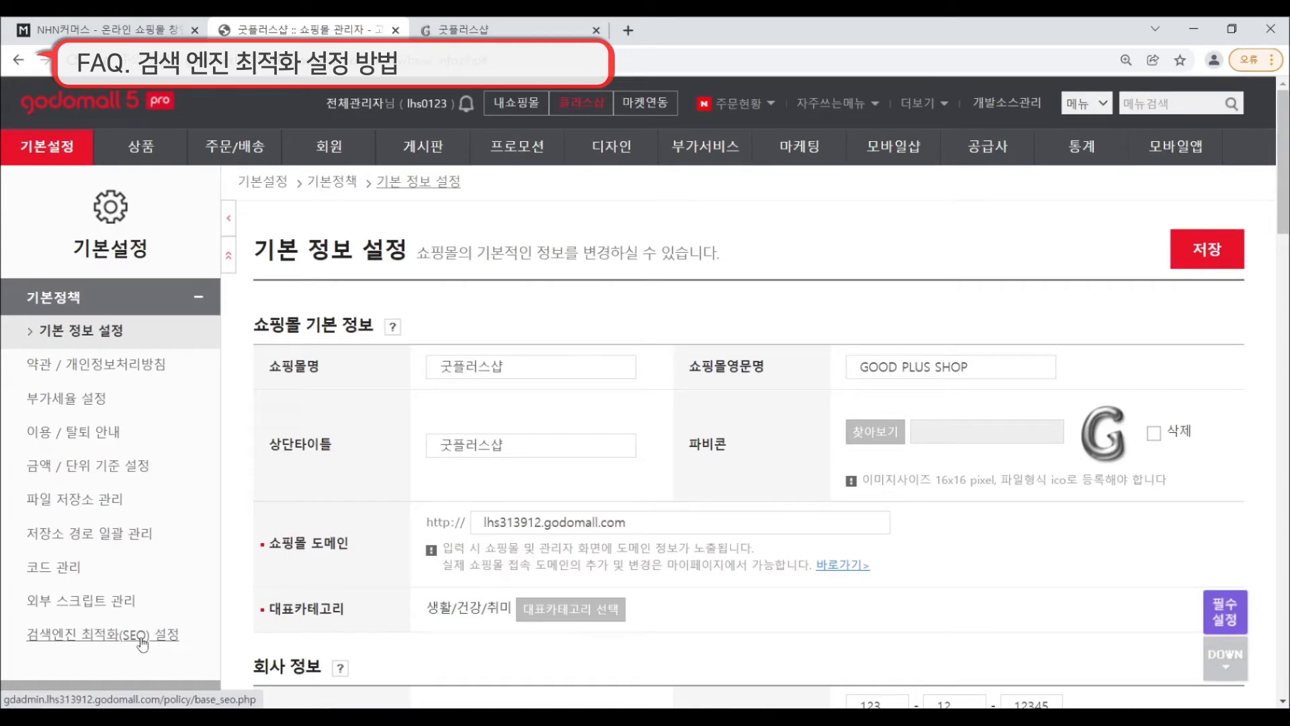
pyautogui.click(142, 638)
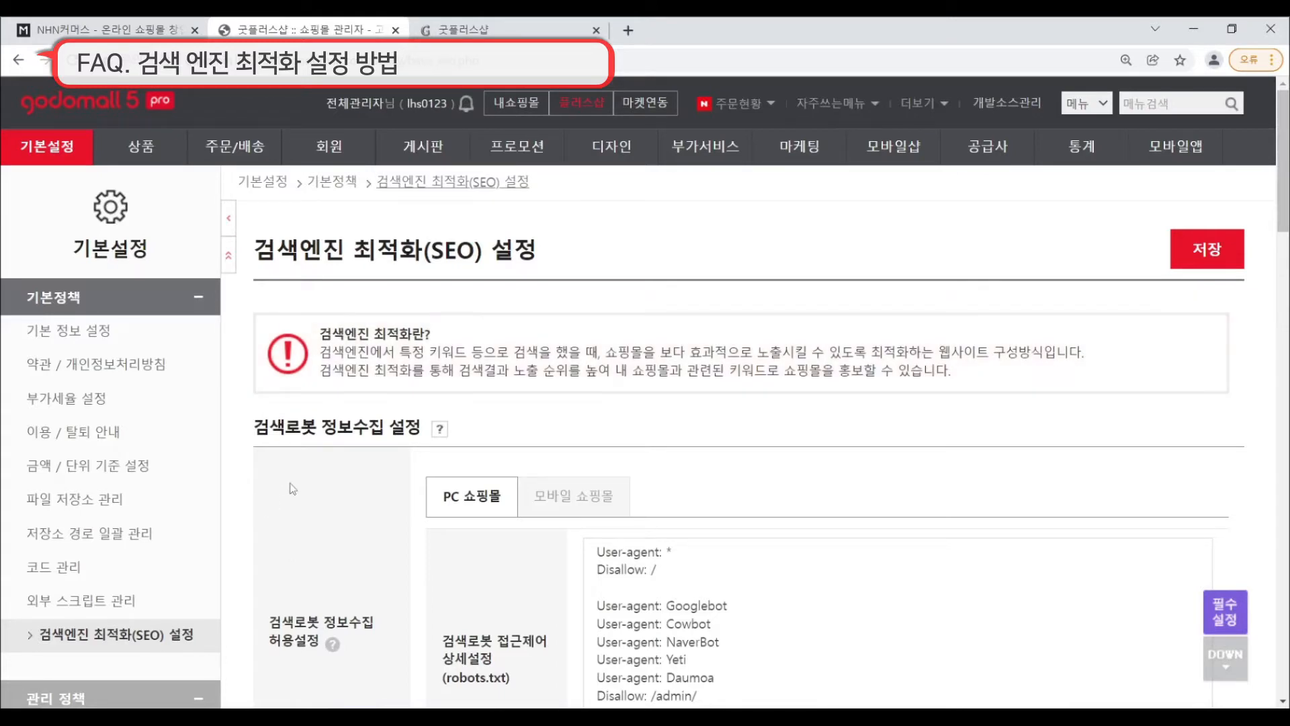
# Examine the PC 쇼핑몰 robots.txt rules, covering the listed User-agent search bots and the disallowed directories
pyautogui.scroll(-3, 298, 476)
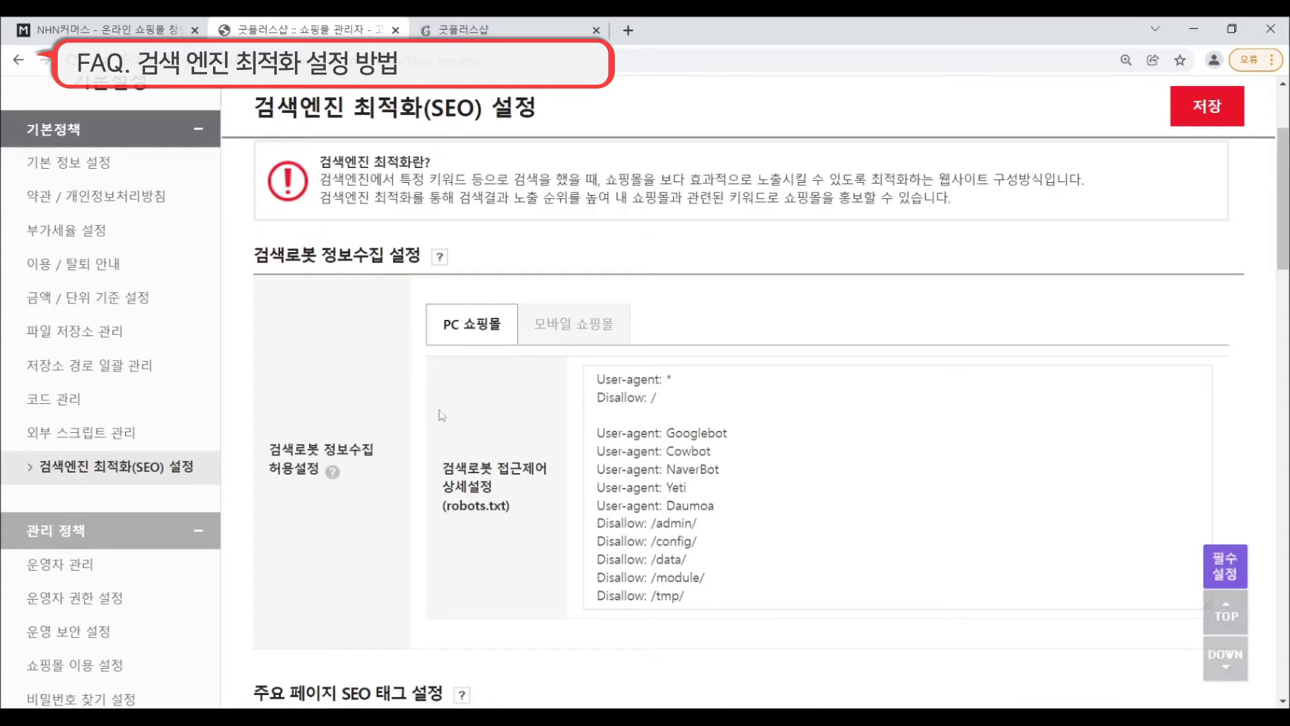
pyautogui.click(563, 325)
pyautogui.click(495, 330)
pyautogui.moveTo(595, 435); pyautogui.dragTo(738, 431)
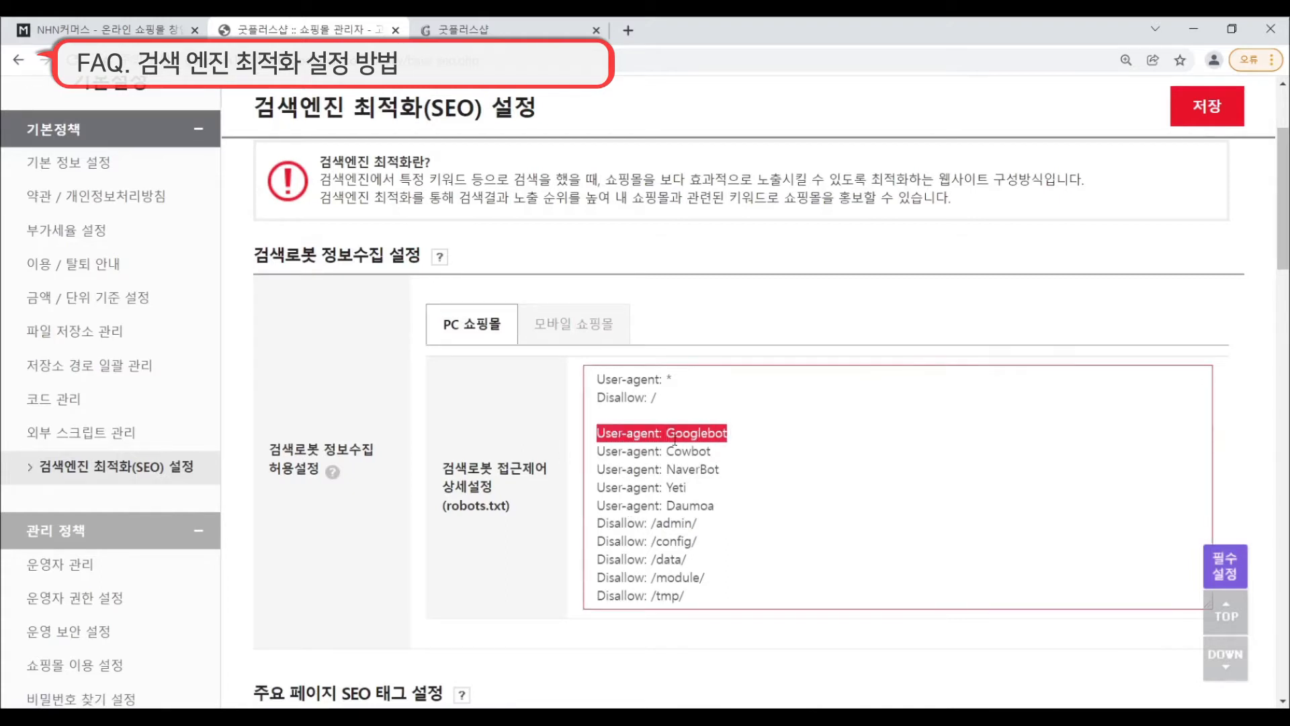
pyautogui.moveTo(596, 452); pyautogui.dragTo(732, 483)
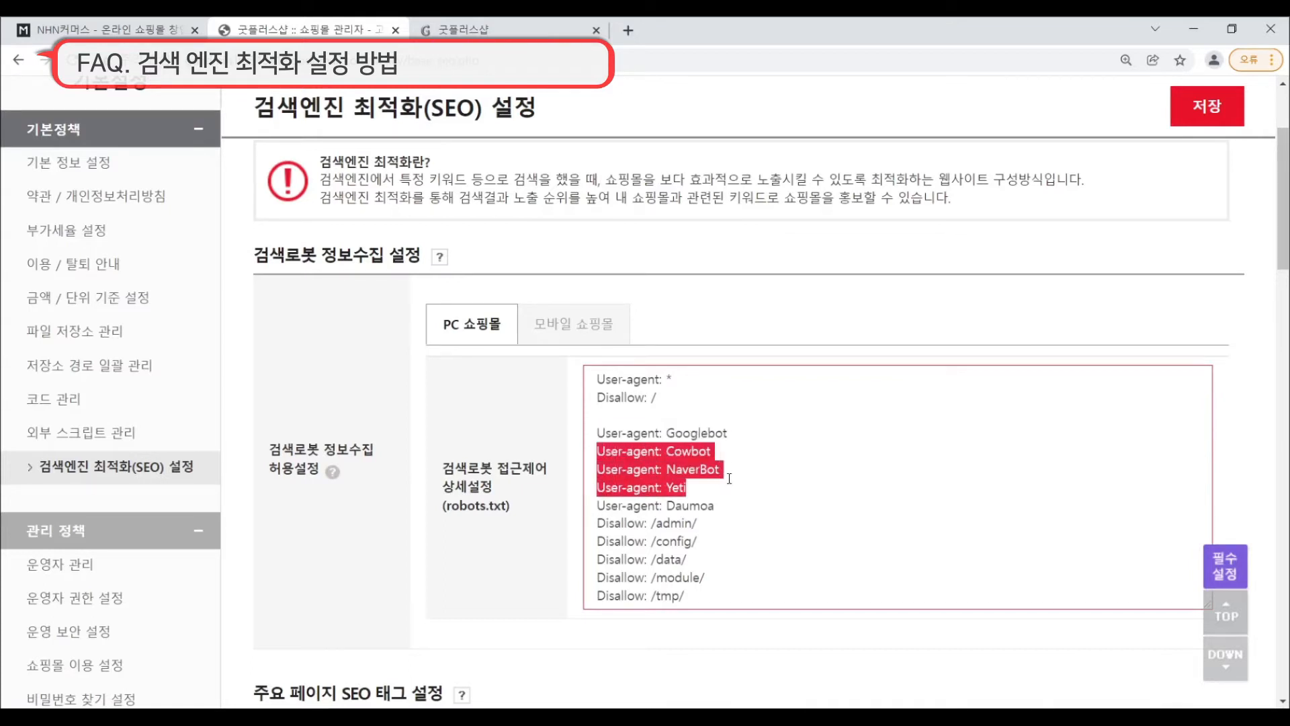
pyautogui.moveTo(716, 505); pyautogui.dragTo(593, 509)
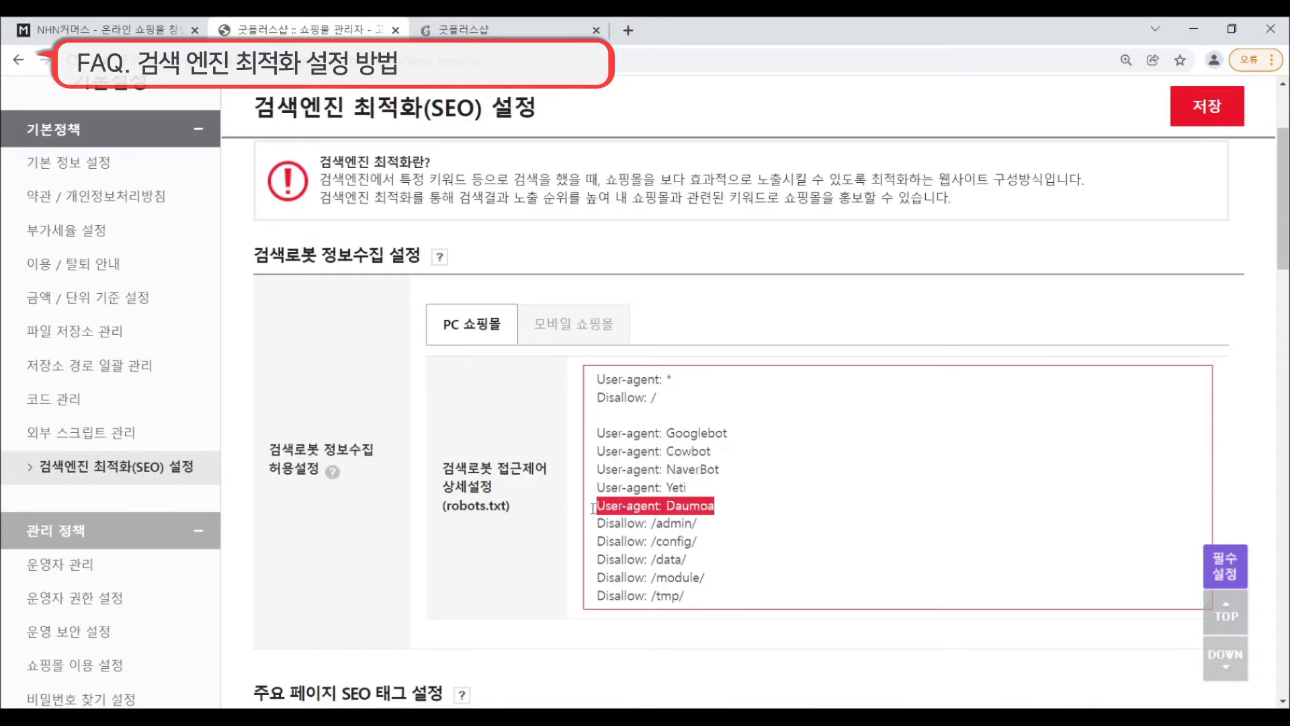
pyautogui.click(714, 494)
pyautogui.moveTo(713, 505); pyautogui.dragTo(596, 441)
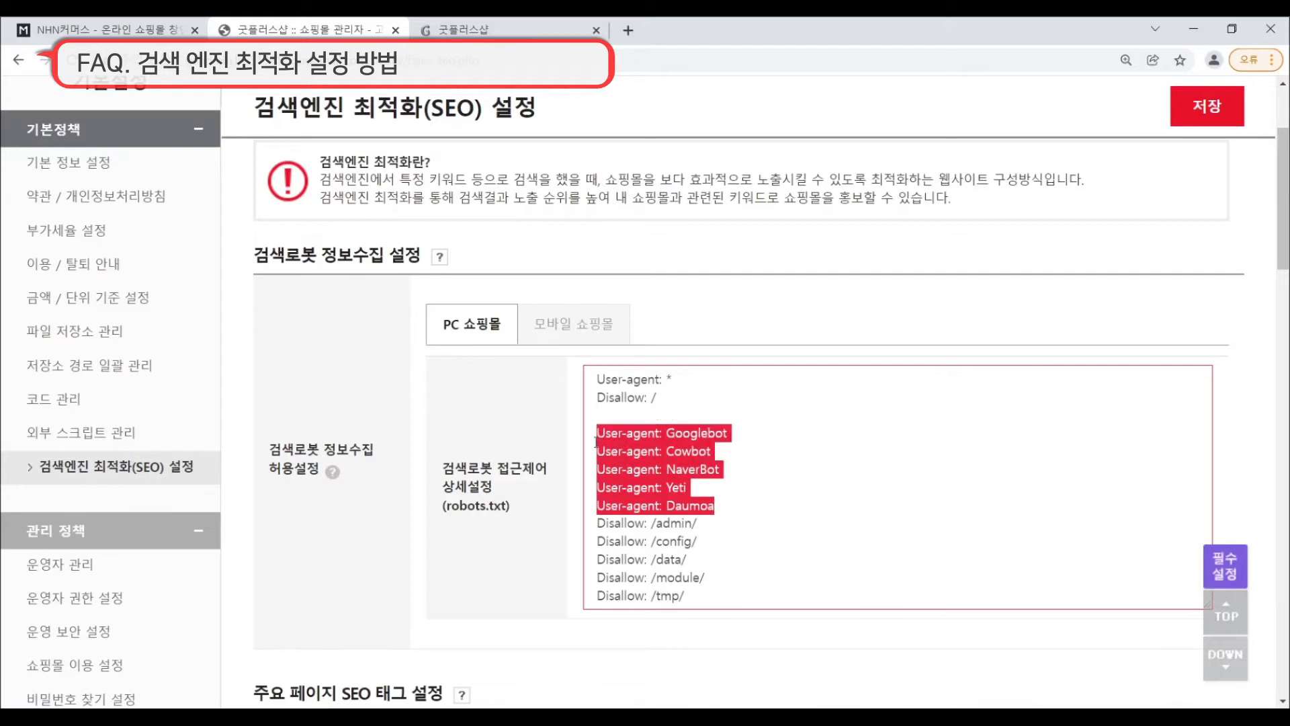
pyautogui.click(620, 559)
pyautogui.moveTo(595, 523); pyautogui.dragTo(716, 600)
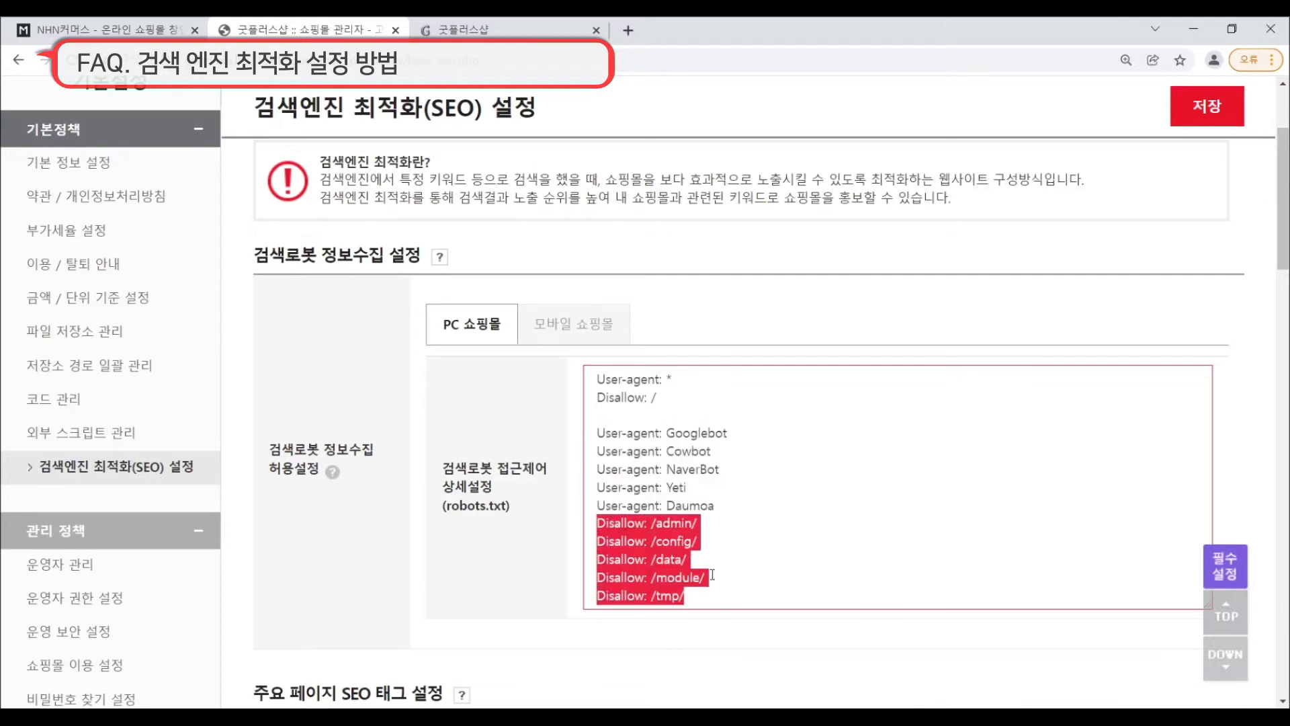
pyautogui.click(727, 319)
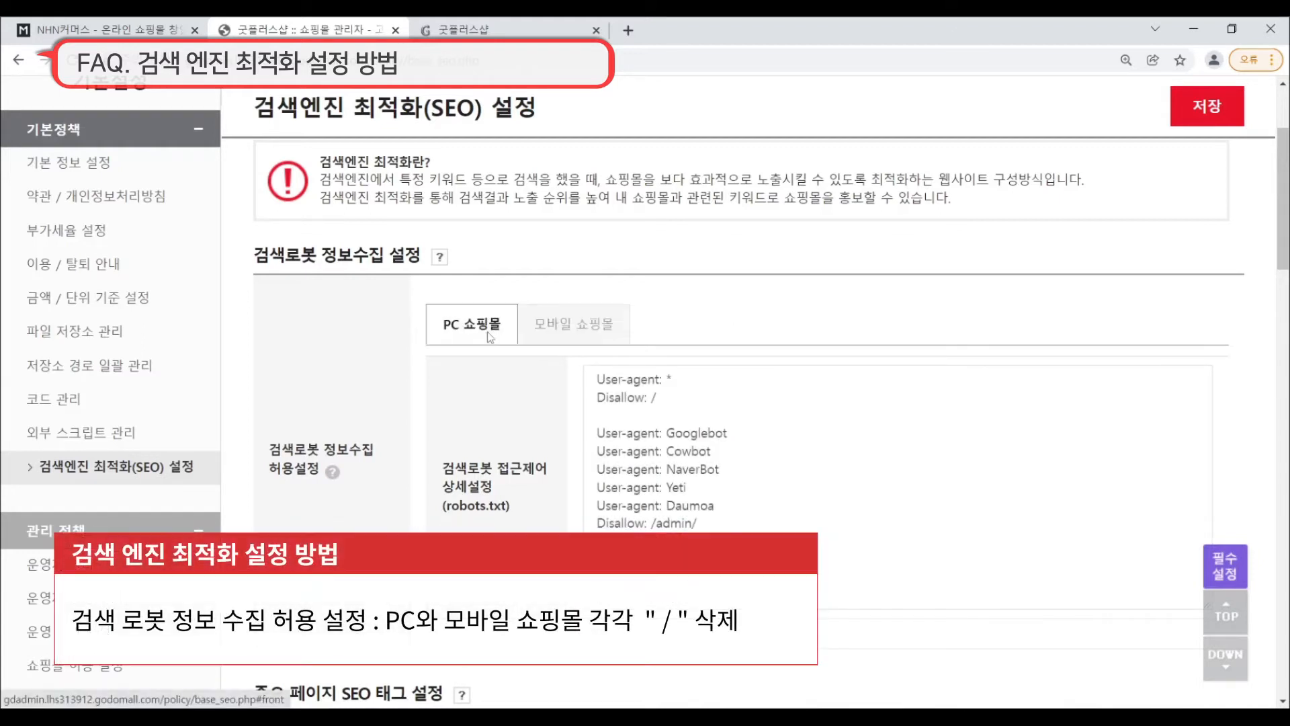
# Delete the "/" from the Disallow line under "User-agent: *" in the PC 쇼핑몰 robots.txt
pyautogui.click(659, 395)
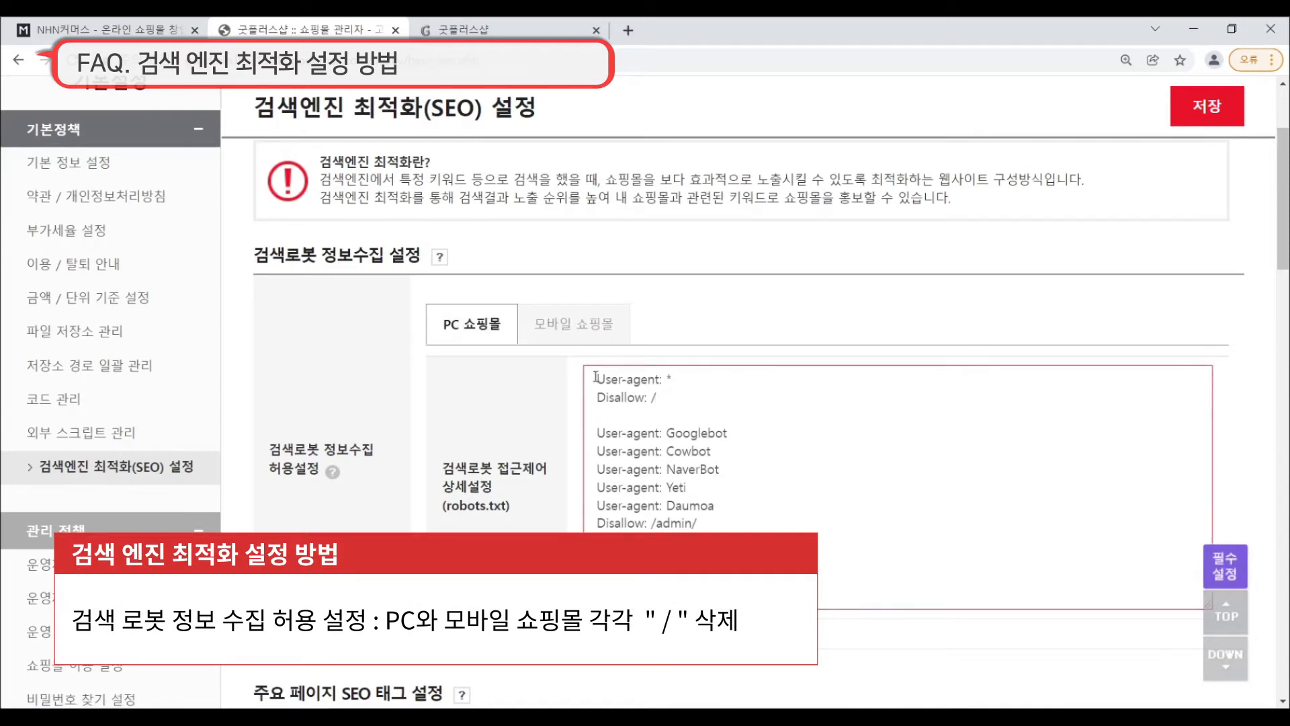
pyautogui.moveTo(596, 378); pyautogui.dragTo(672, 380)
pyautogui.click(618, 396)
pyautogui.moveTo(597, 397); pyautogui.dragTo(667, 400)
pyautogui.click(668, 397)
pyautogui.press('BackSpace')
# Delete the "/" from the same Disallow line in the 모바일 쇼핑몰 robots.txt and save the SEO settings
pyautogui.click(598, 329)
pyautogui.click(672, 397)
pyautogui.press('BackSpace')
pyautogui.click(500, 328)
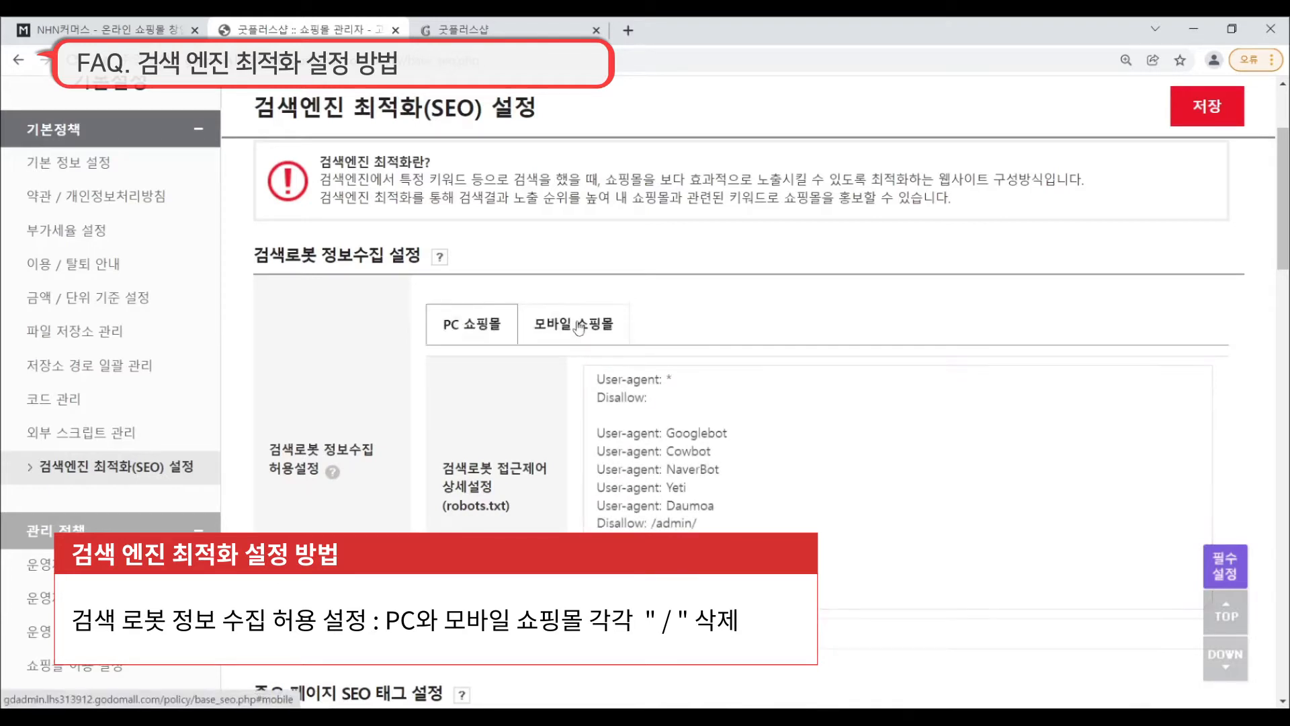
pyautogui.click(1204, 114)
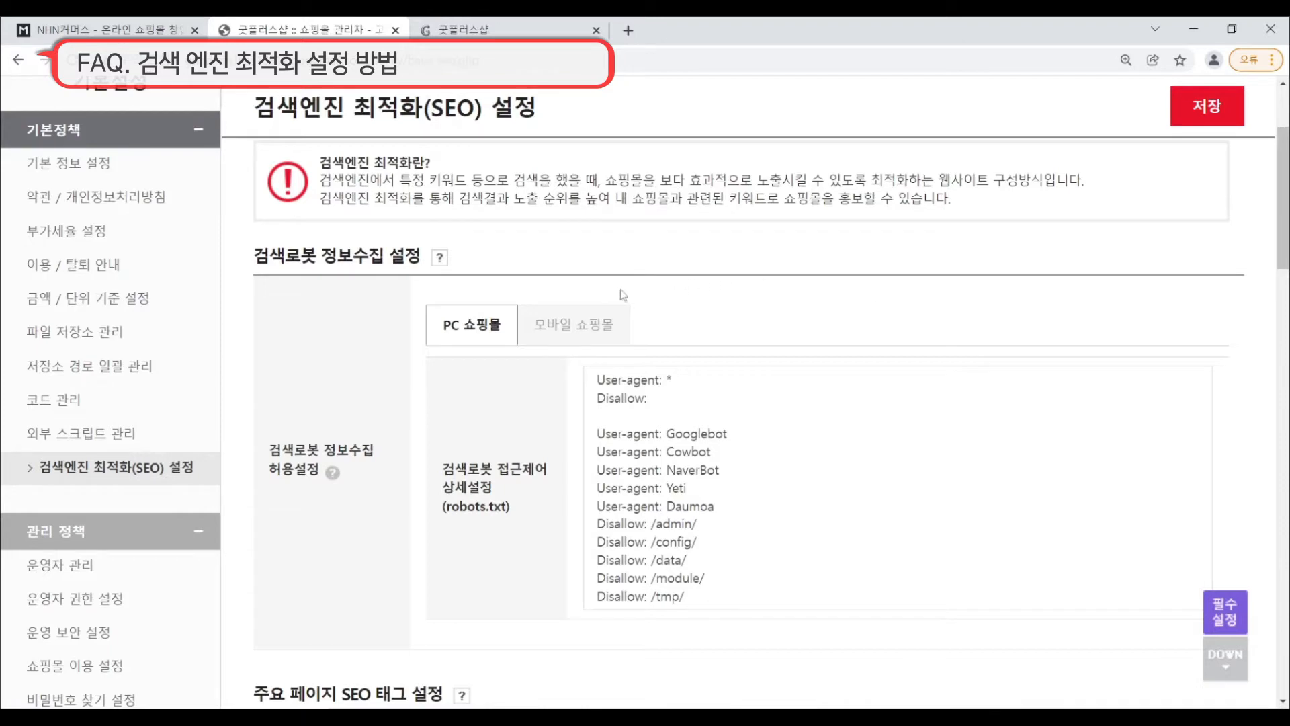
# Review the 공통 tags under 주요 페이지 SEO 태그 설정 and compare them with the storefront's page title
pyautogui.scroll(-6, 566, 334)
pyautogui.scroll(-1, 566, 334)
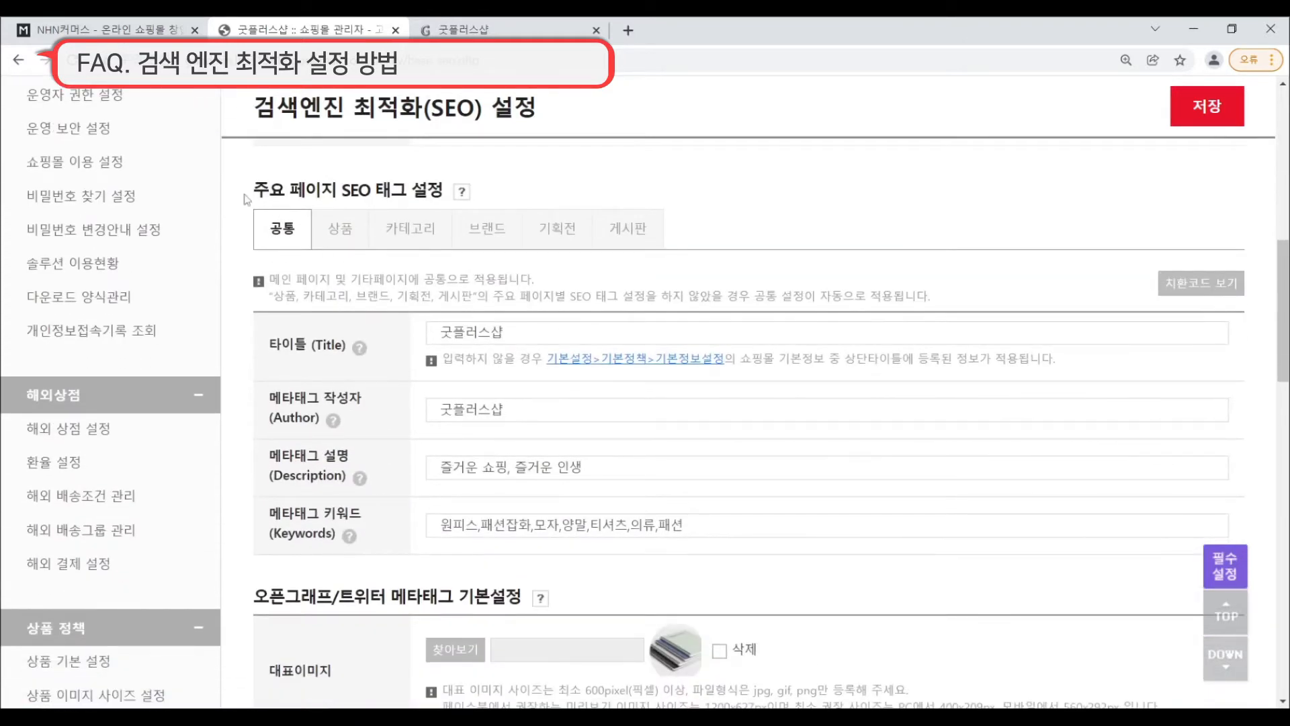
pyautogui.moveTo(254, 191); pyautogui.dragTo(449, 196)
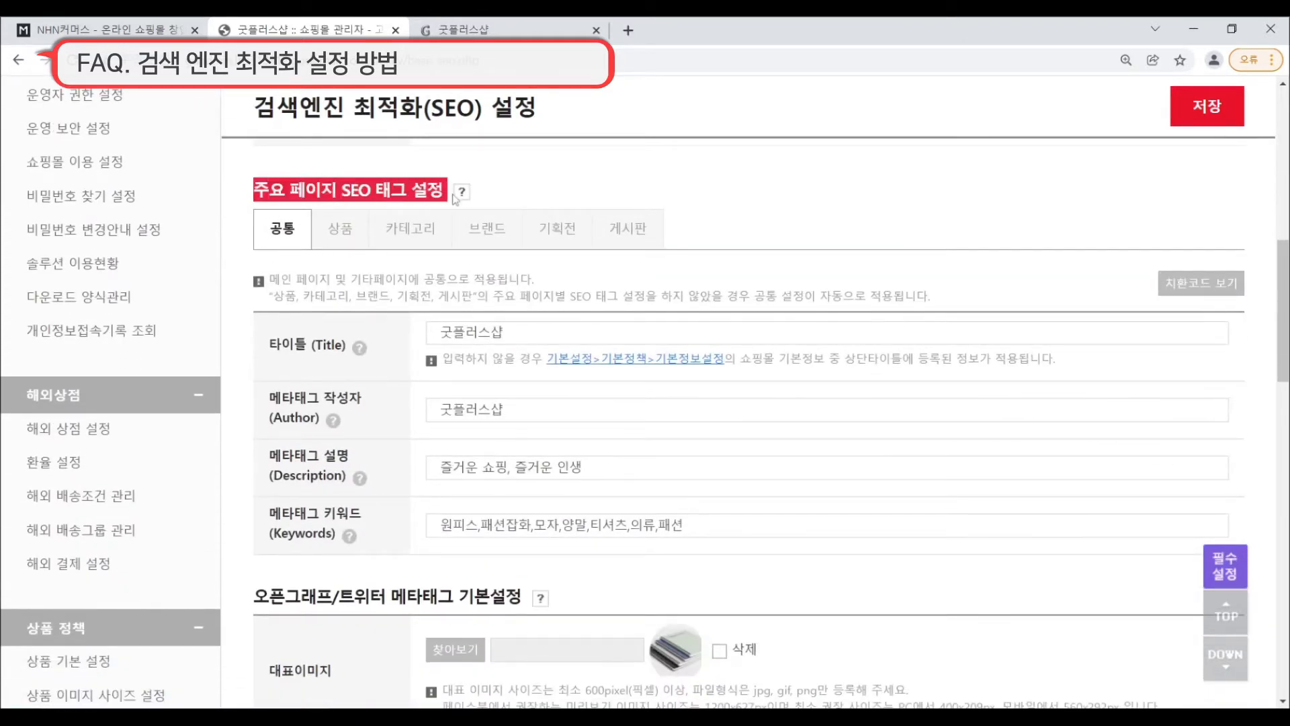
pyautogui.click(410, 172)
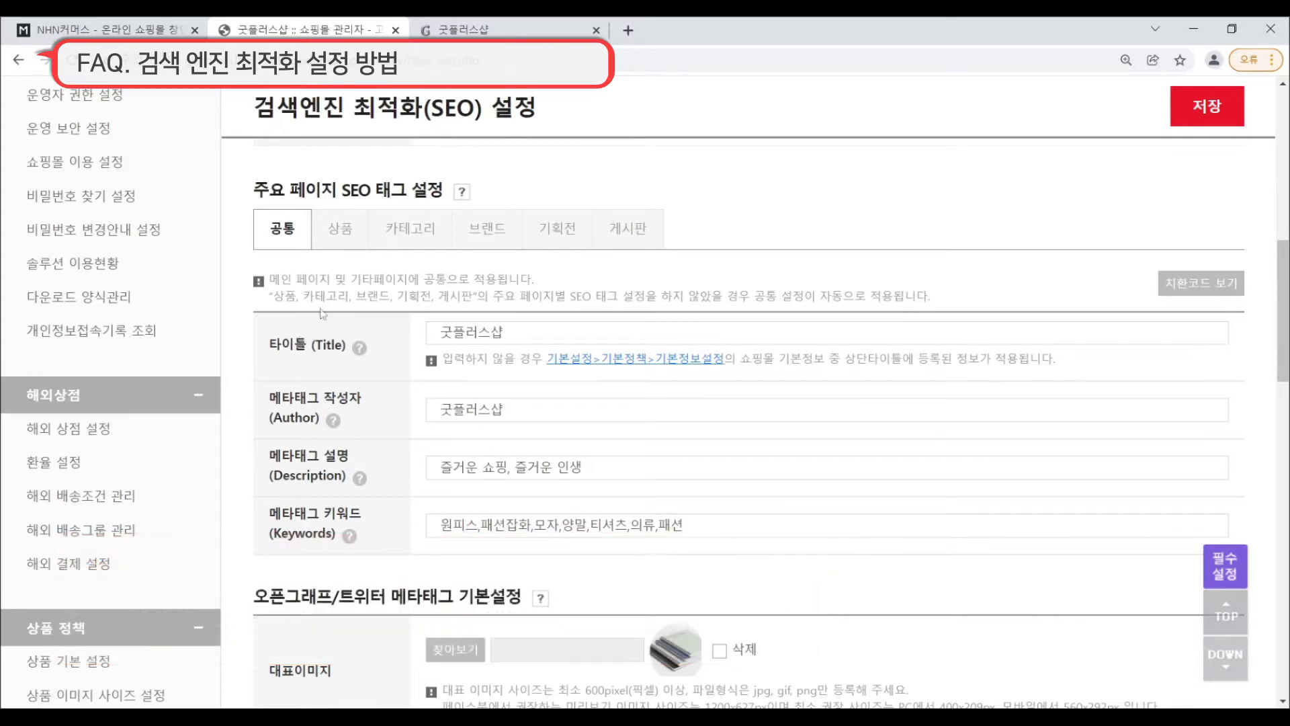
pyautogui.click(496, 31)
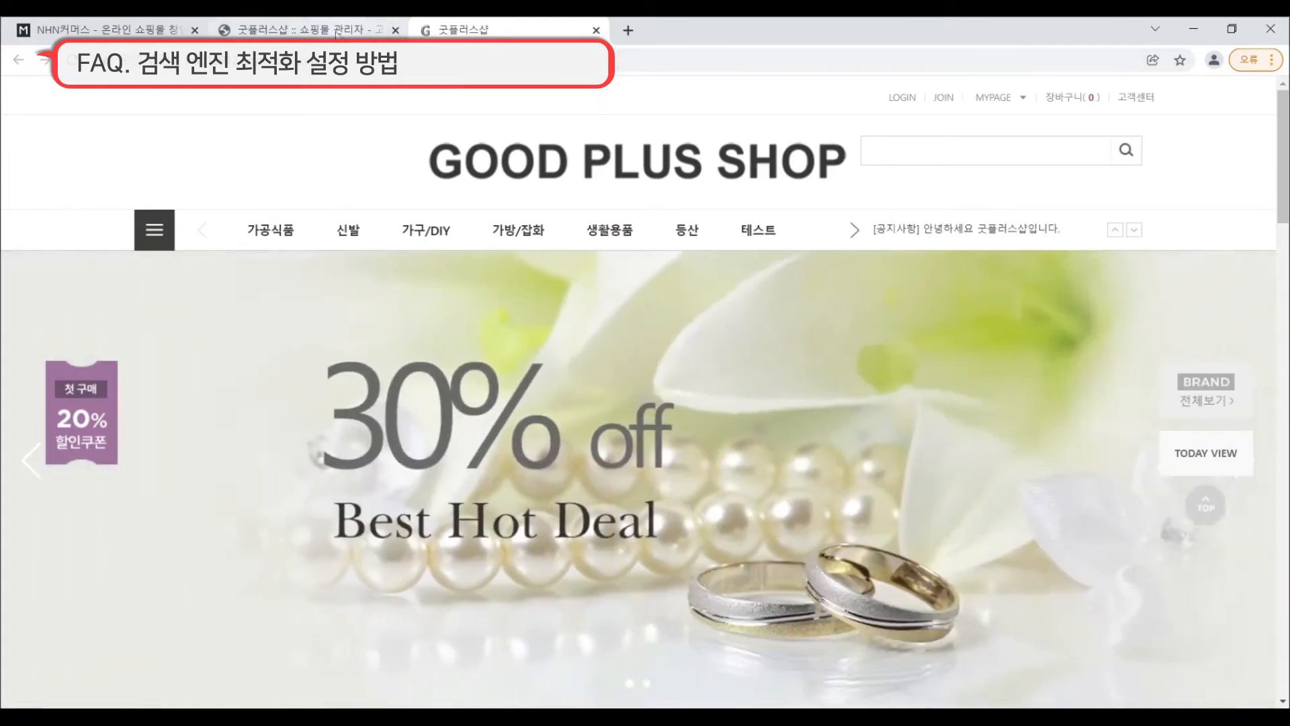
pyautogui.click(336, 30)
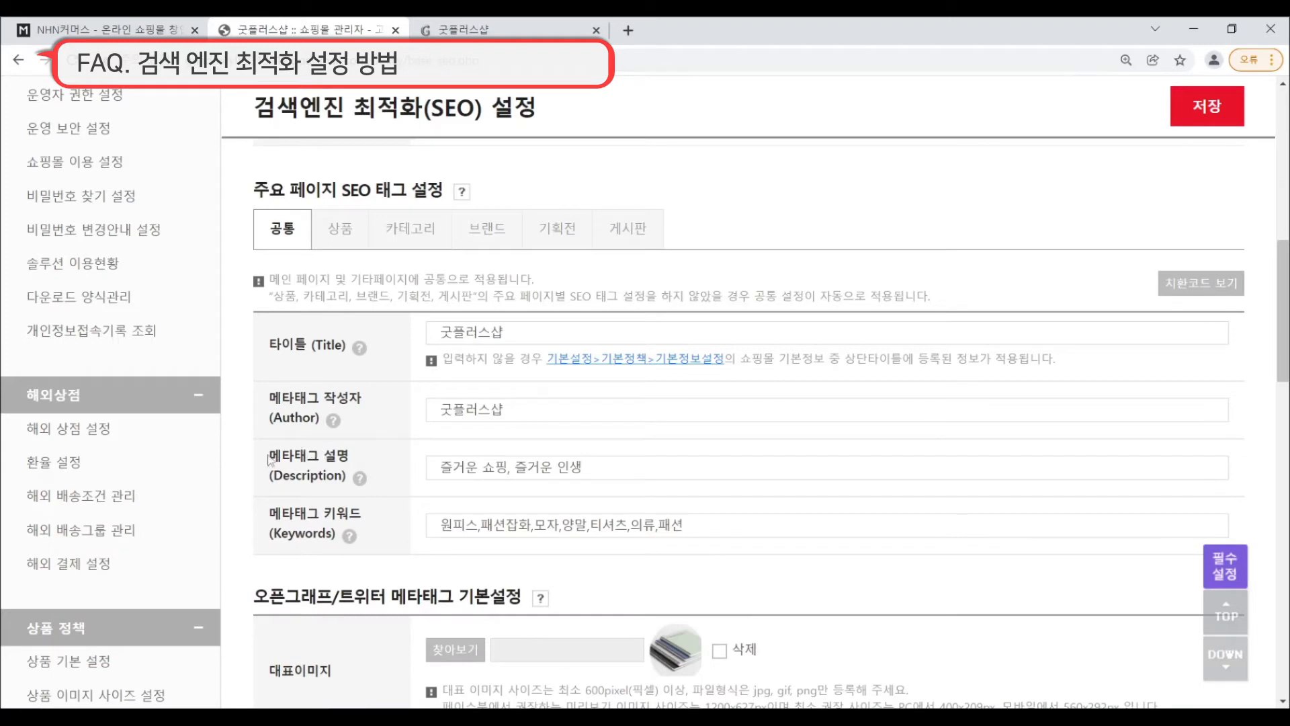
# Show the help note for the 메타태그 설명 (Description) field
pyautogui.moveTo(269, 456); pyautogui.dragTo(363, 466)
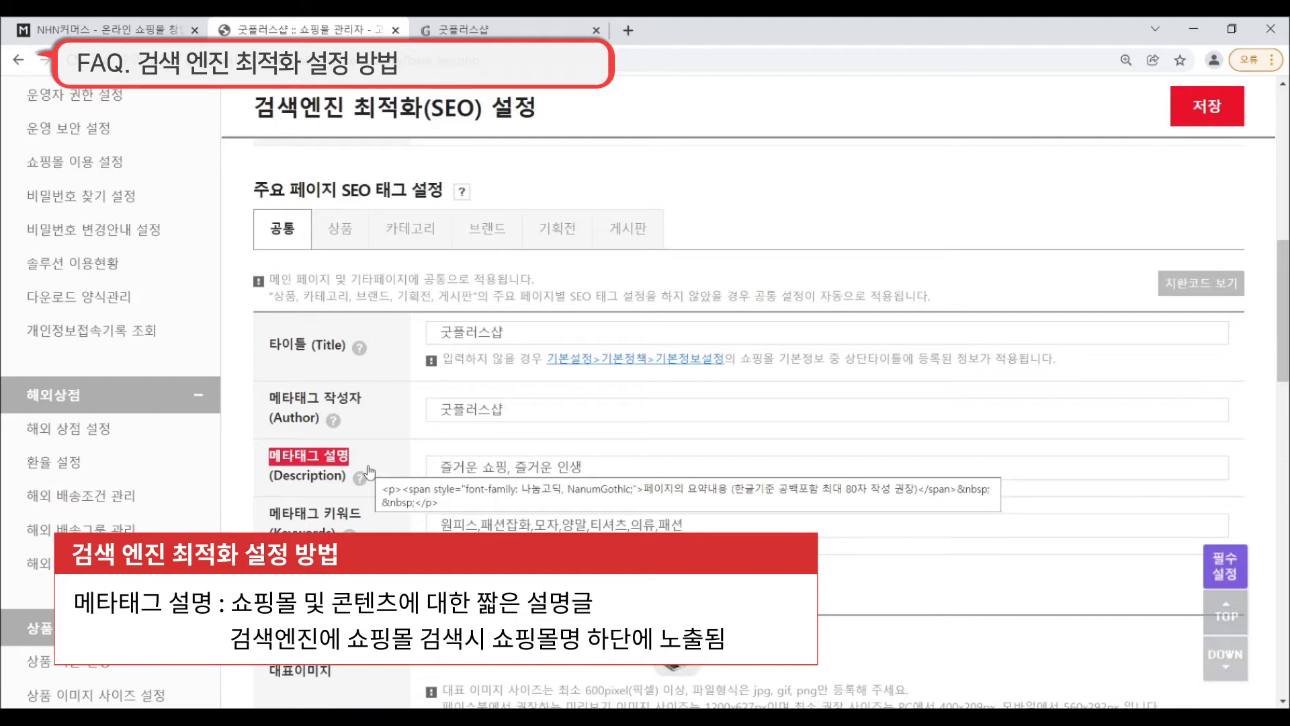
pyautogui.click(361, 476)
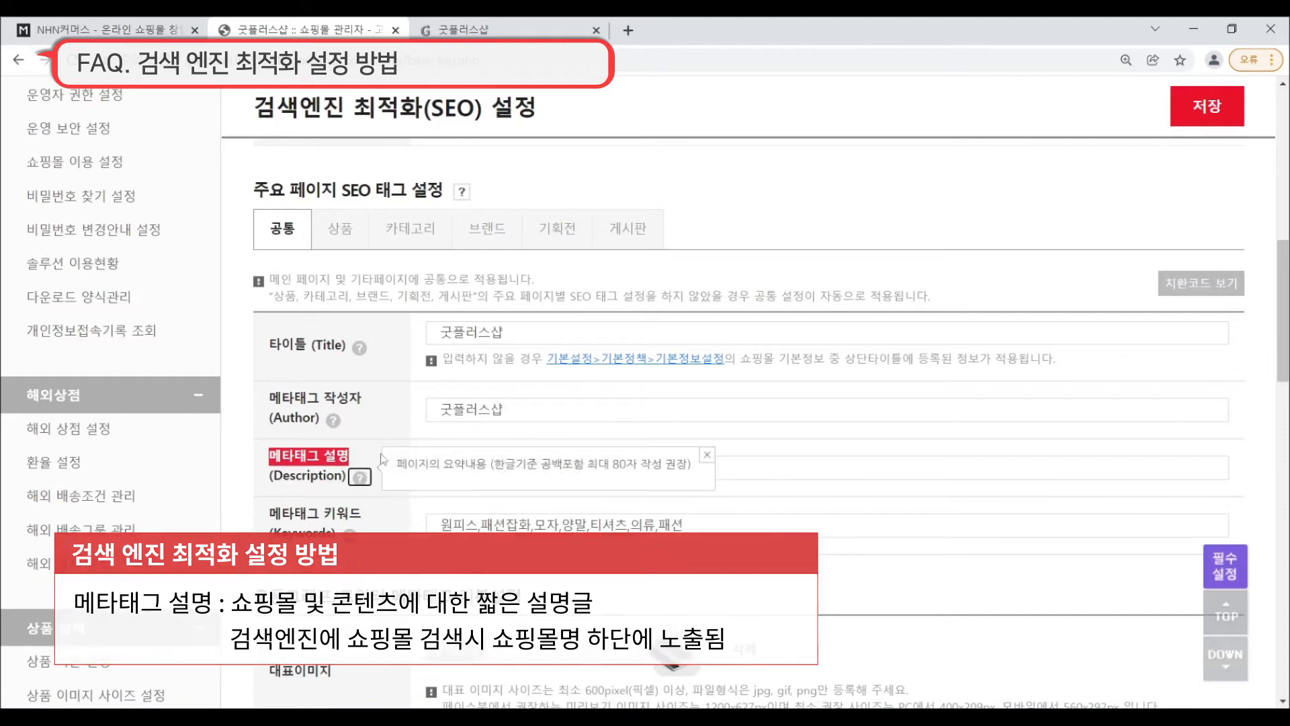
# Search Naver for "nhn커머스" in a new browser tab and examine the description text under the company's site result
pyautogui.click(629, 31)
pyautogui.click(573, 428)
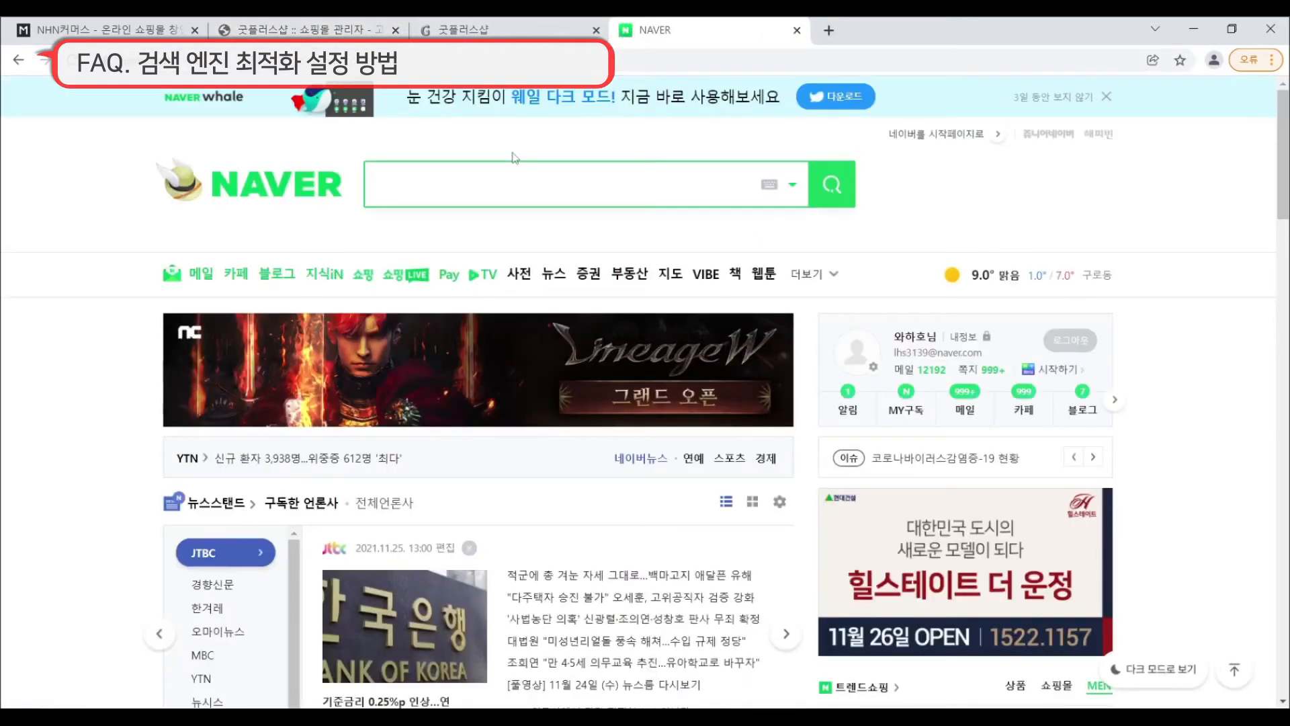
pyautogui.write('nhnㅋ')
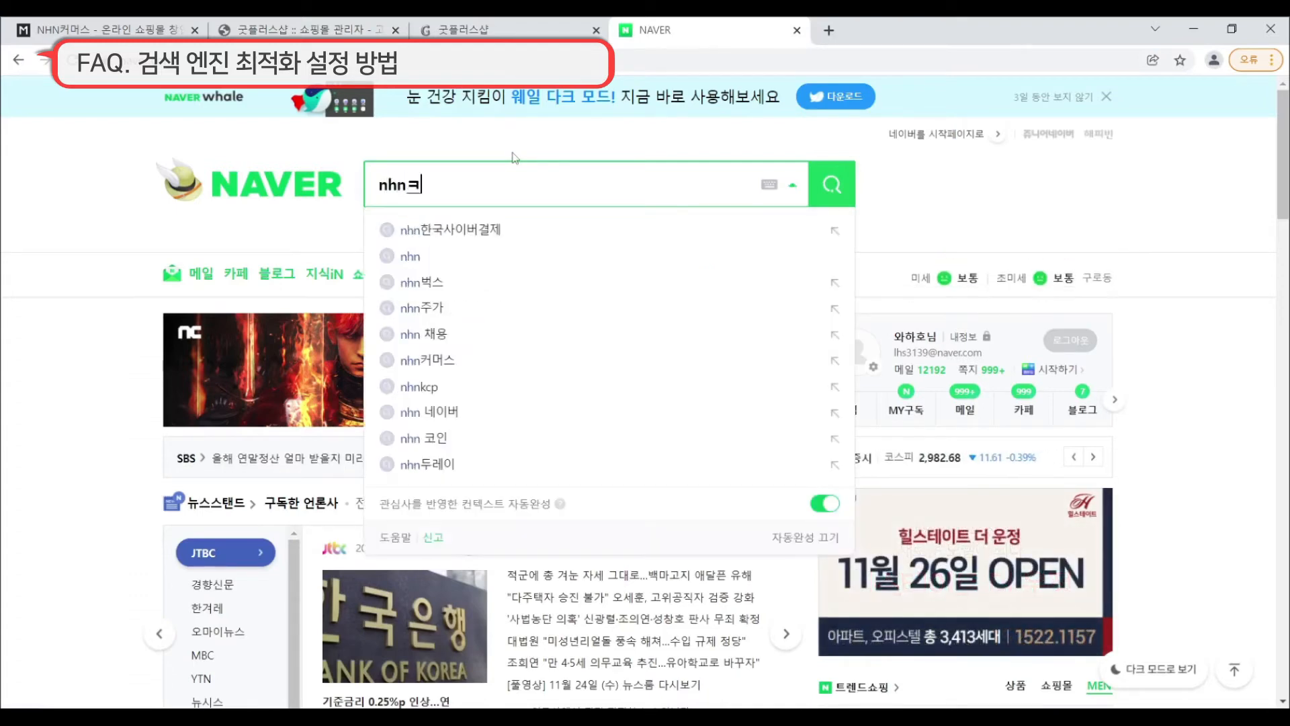
pyautogui.write('ㅓ머스')
pyautogui.press('Return')
pyautogui.scroll(-6, 443, 195)
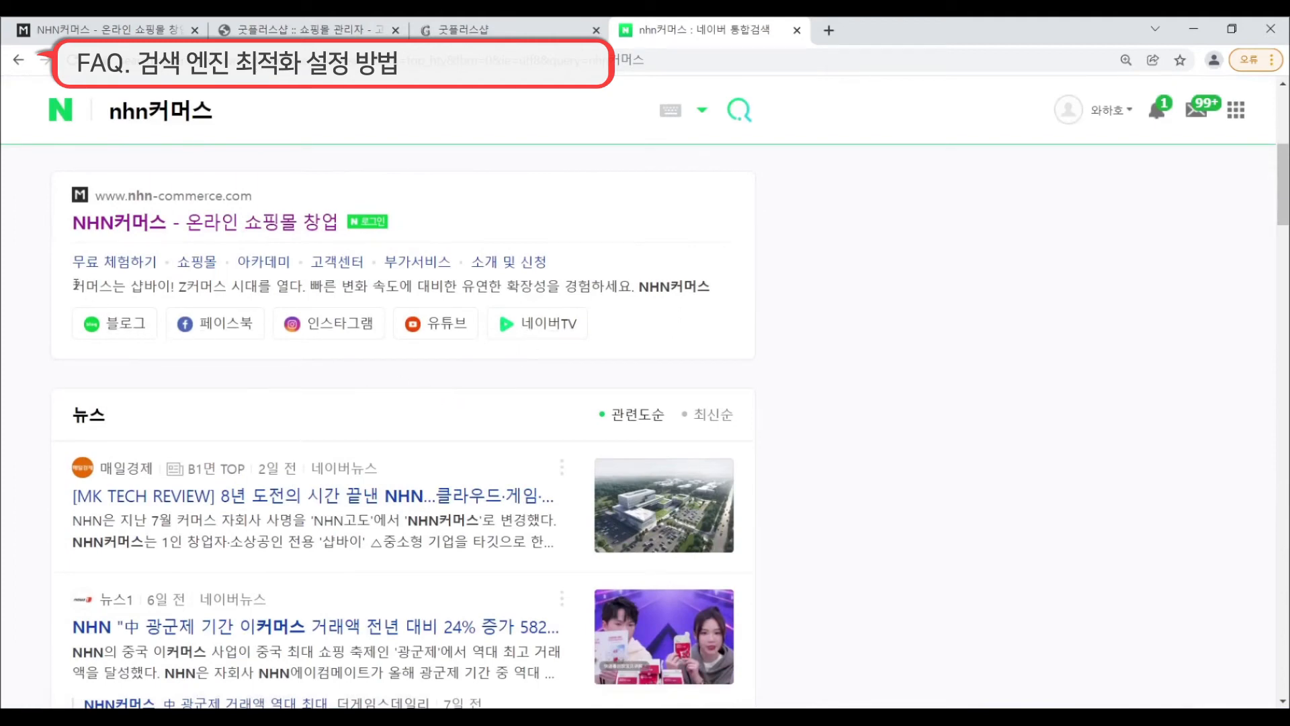
pyautogui.moveTo(74, 287); pyautogui.dragTo(733, 292)
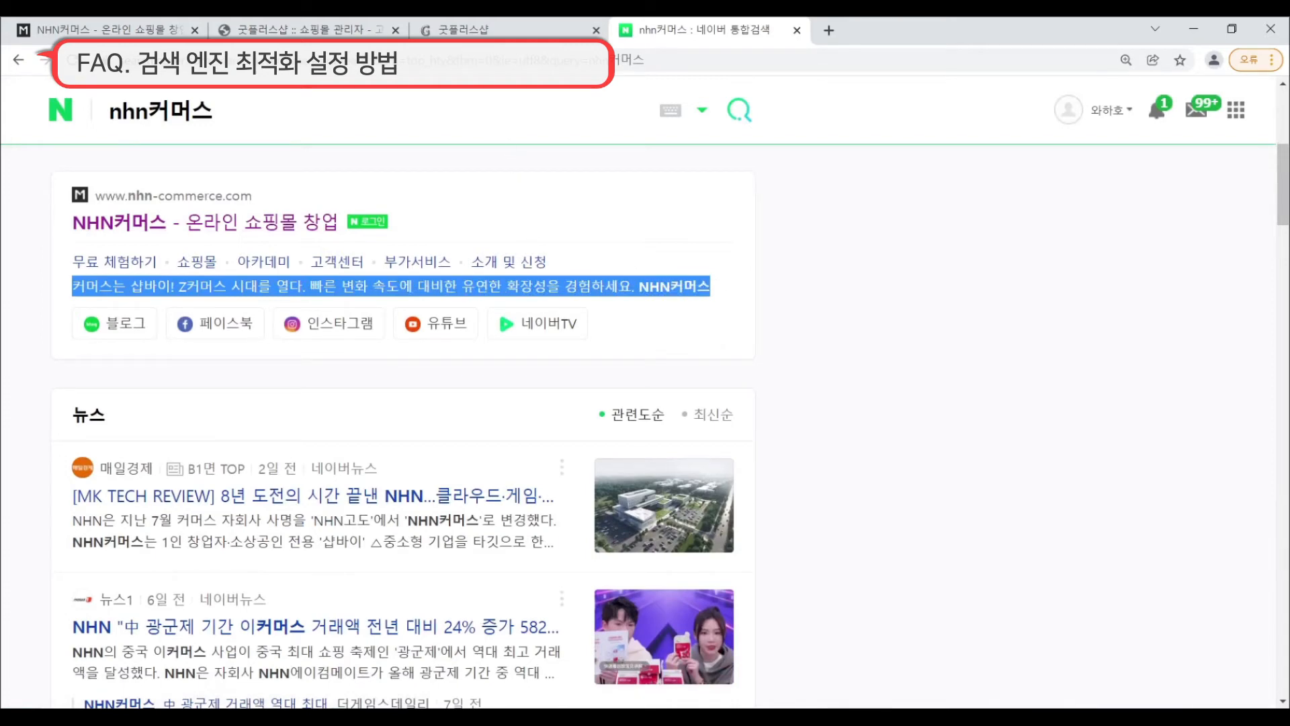
# Return to the SEO settings, close the description help note and examine the comma-separated entries in 메타태그 키워드 (Keywords)
pyautogui.click(329, 30)
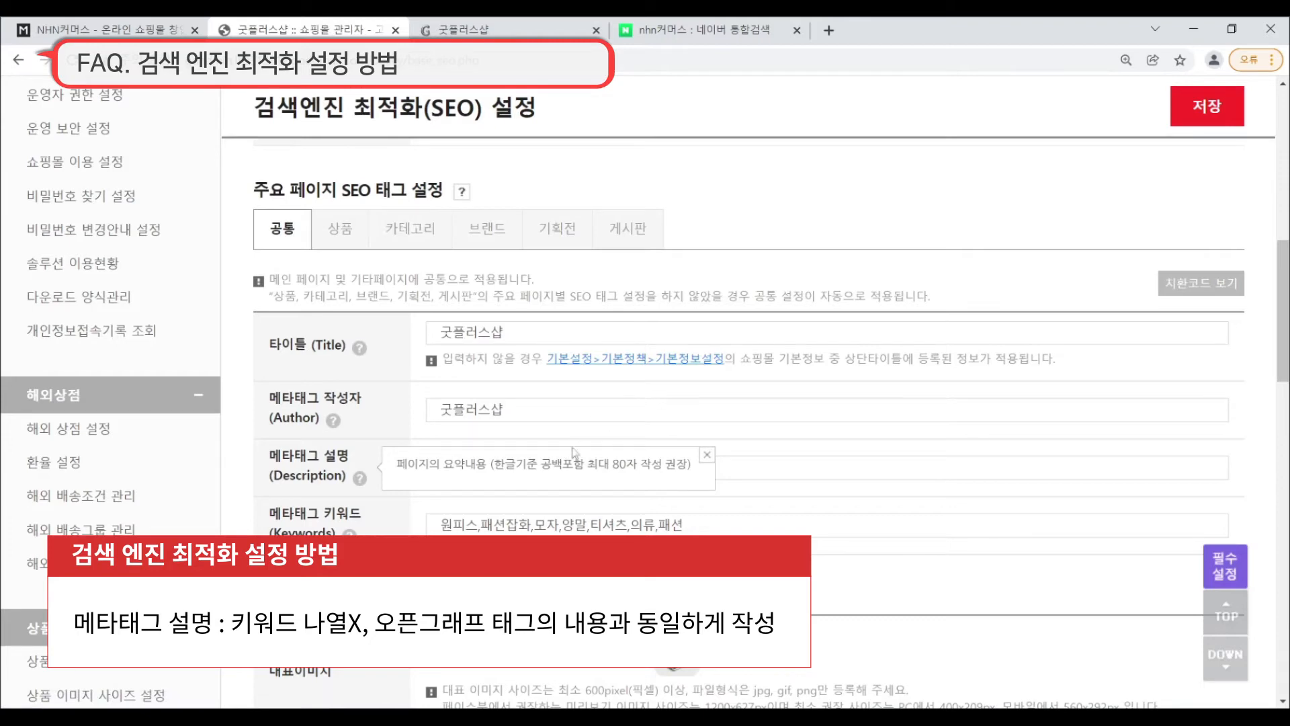
pyautogui.click(707, 455)
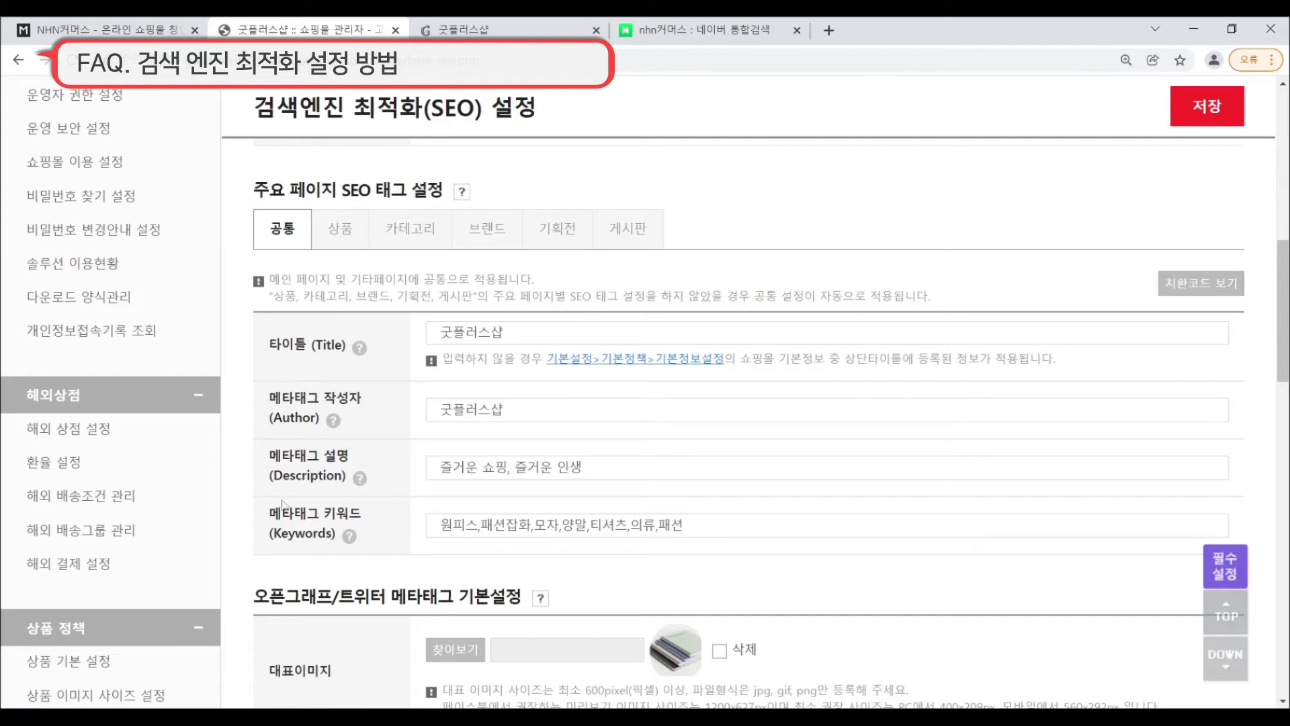
pyautogui.moveTo(269, 509); pyautogui.dragTo(376, 499)
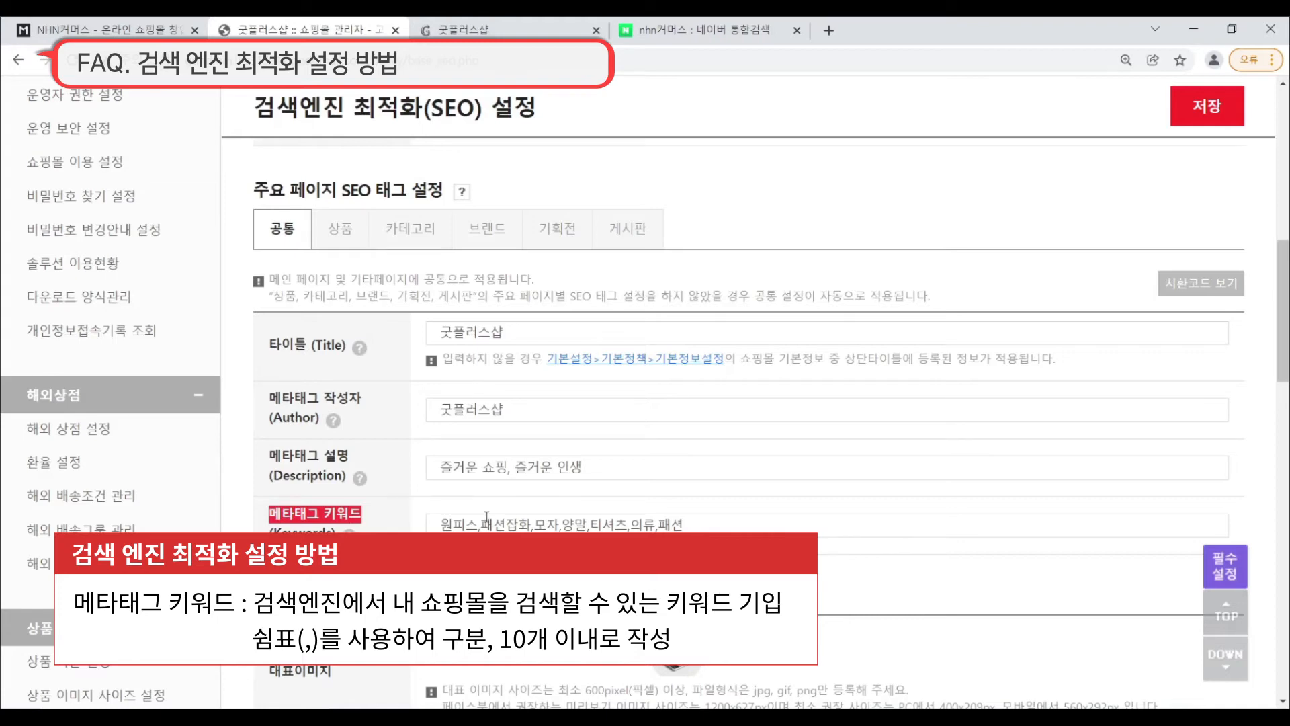
pyautogui.click(462, 524)
pyautogui.moveTo(441, 524); pyautogui.dragTo(532, 525)
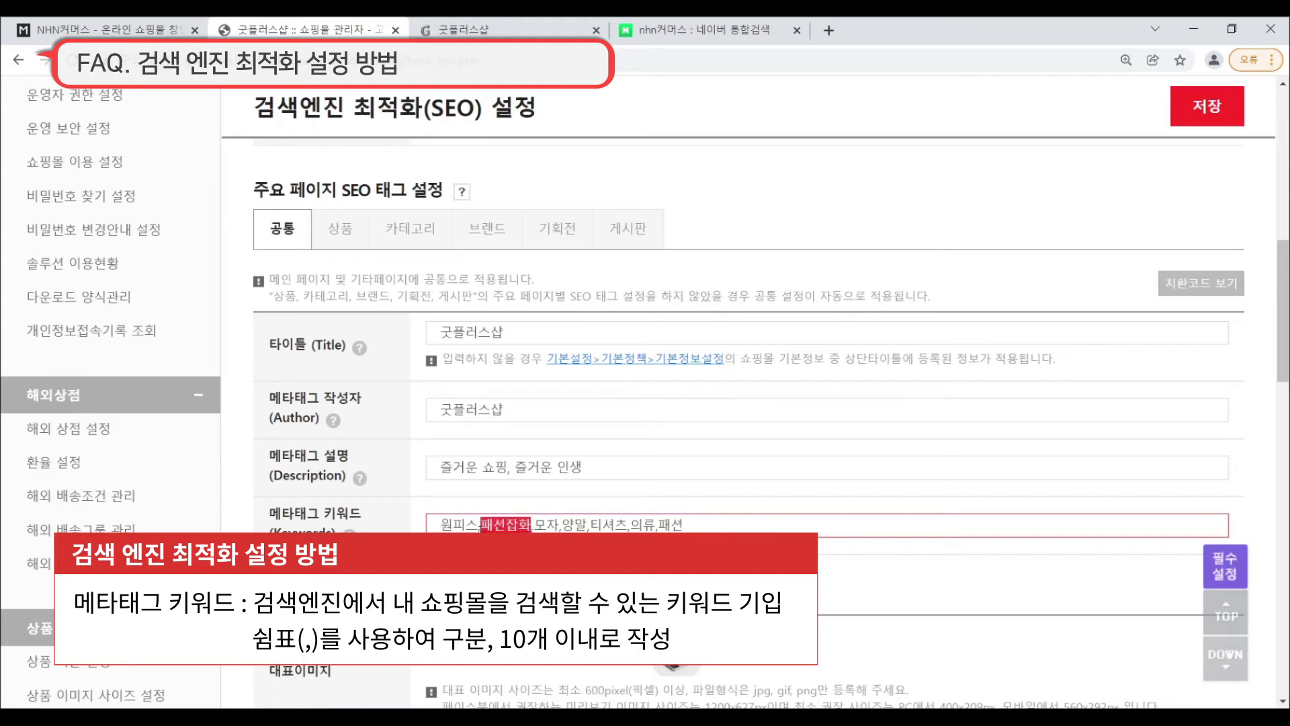
pyautogui.click(479, 525)
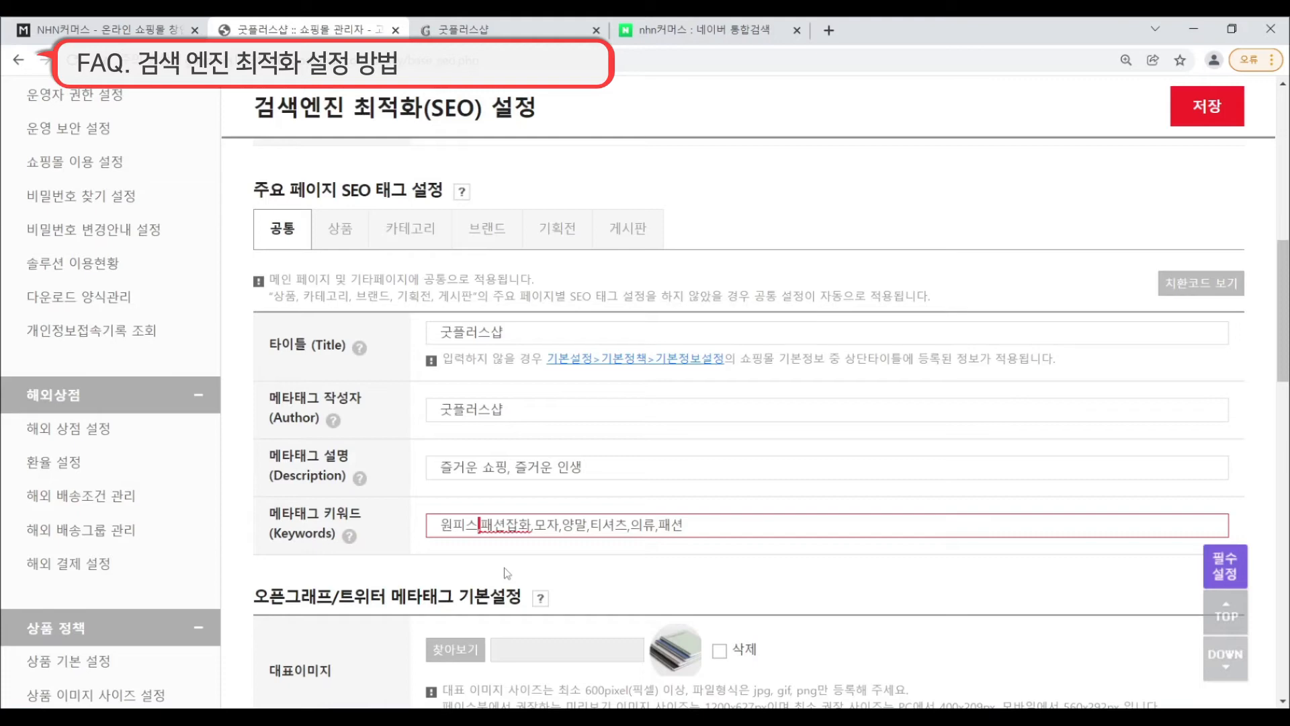
pyautogui.click(503, 566)
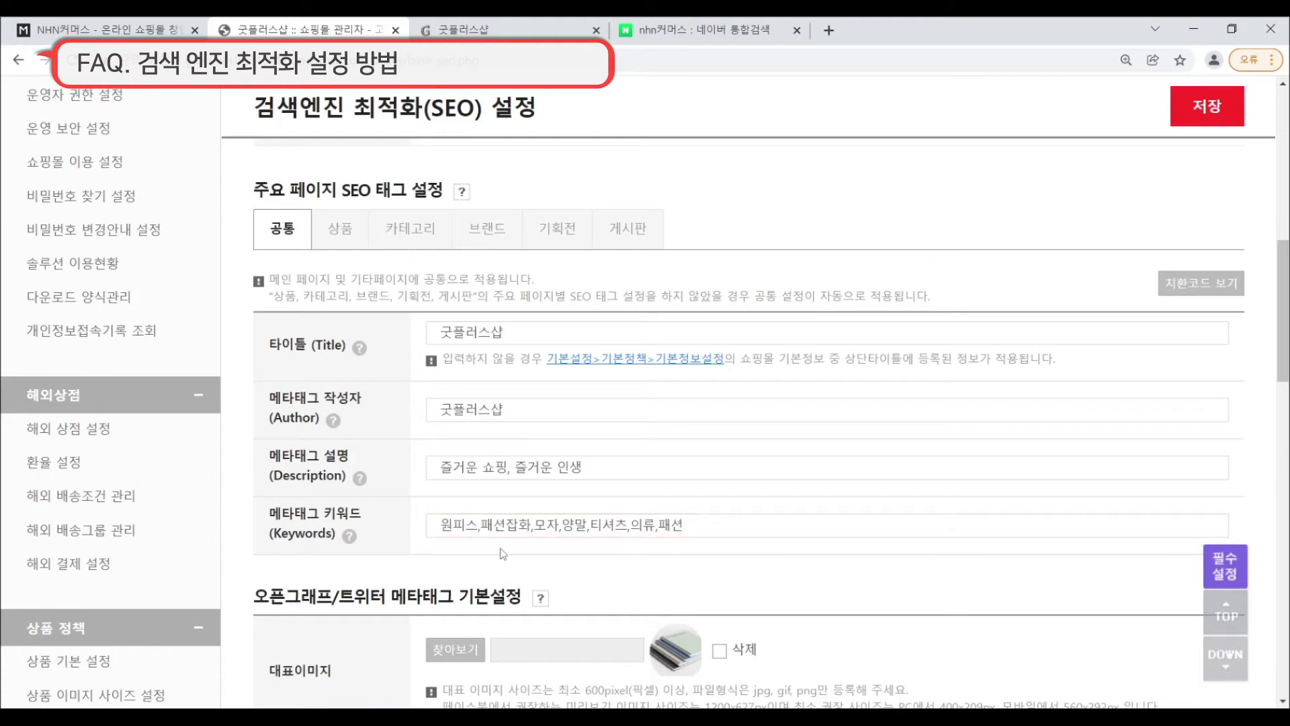
# Examine the 대표이미지 and 대표제목 fields under 오픈그래프/트위터 메타태그 기본설정
pyautogui.scroll(-5, 502, 554)
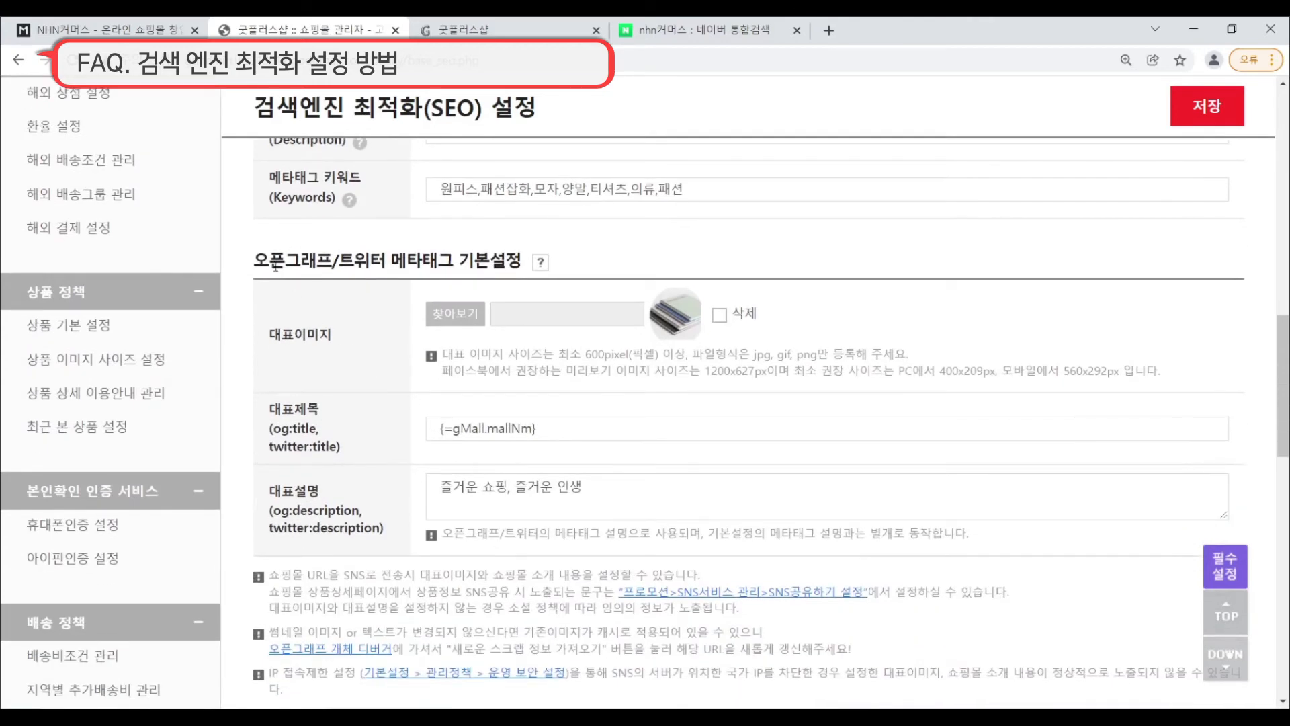
pyautogui.moveTo(254, 261); pyautogui.dragTo(528, 265)
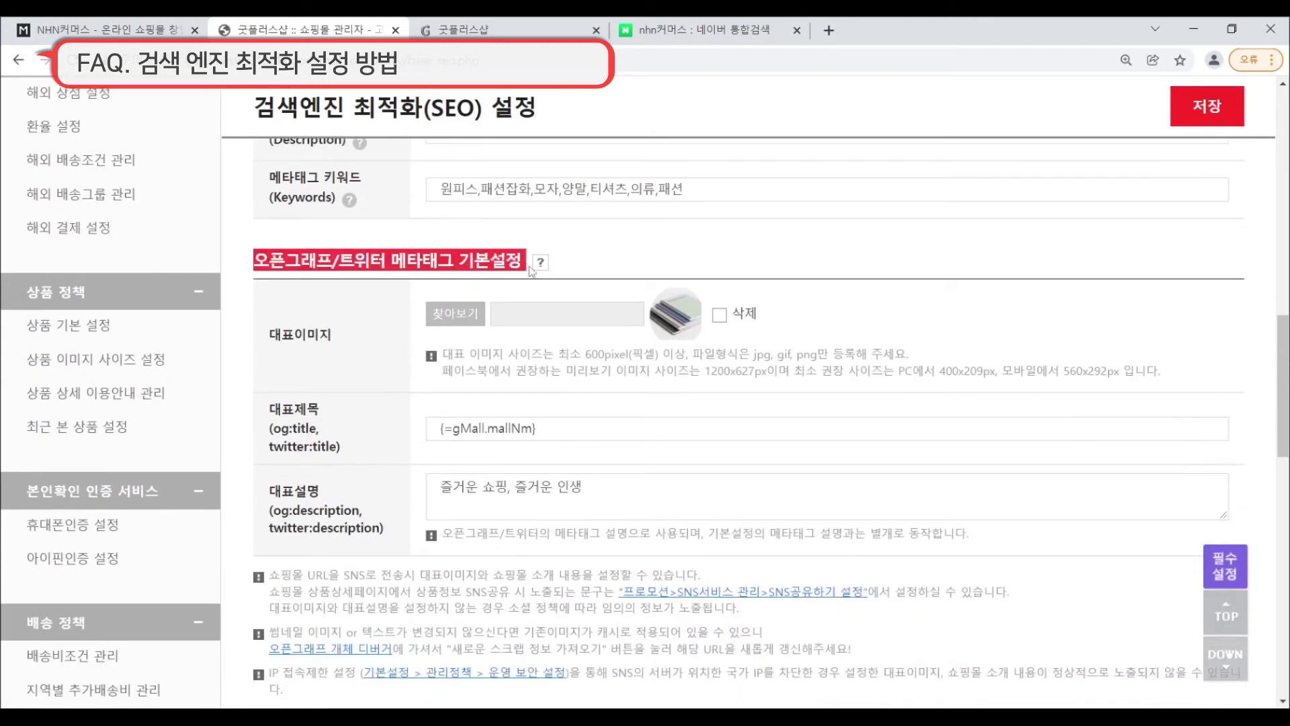
pyautogui.click(699, 265)
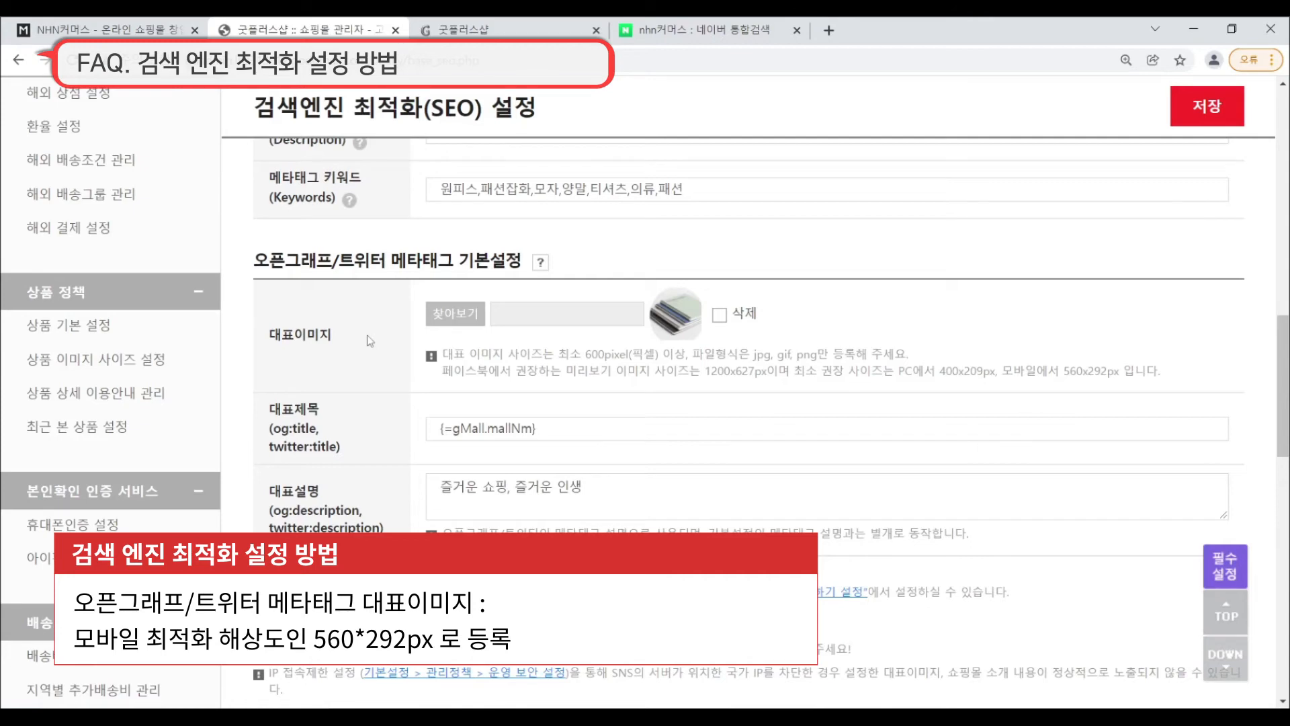
pyautogui.moveTo(269, 333); pyautogui.dragTo(334, 343)
pyautogui.click(340, 358)
pyautogui.moveTo(279, 403); pyautogui.dragTo(321, 411)
pyautogui.click(331, 415)
pyautogui.moveTo(573, 428); pyautogui.dragTo(436, 431)
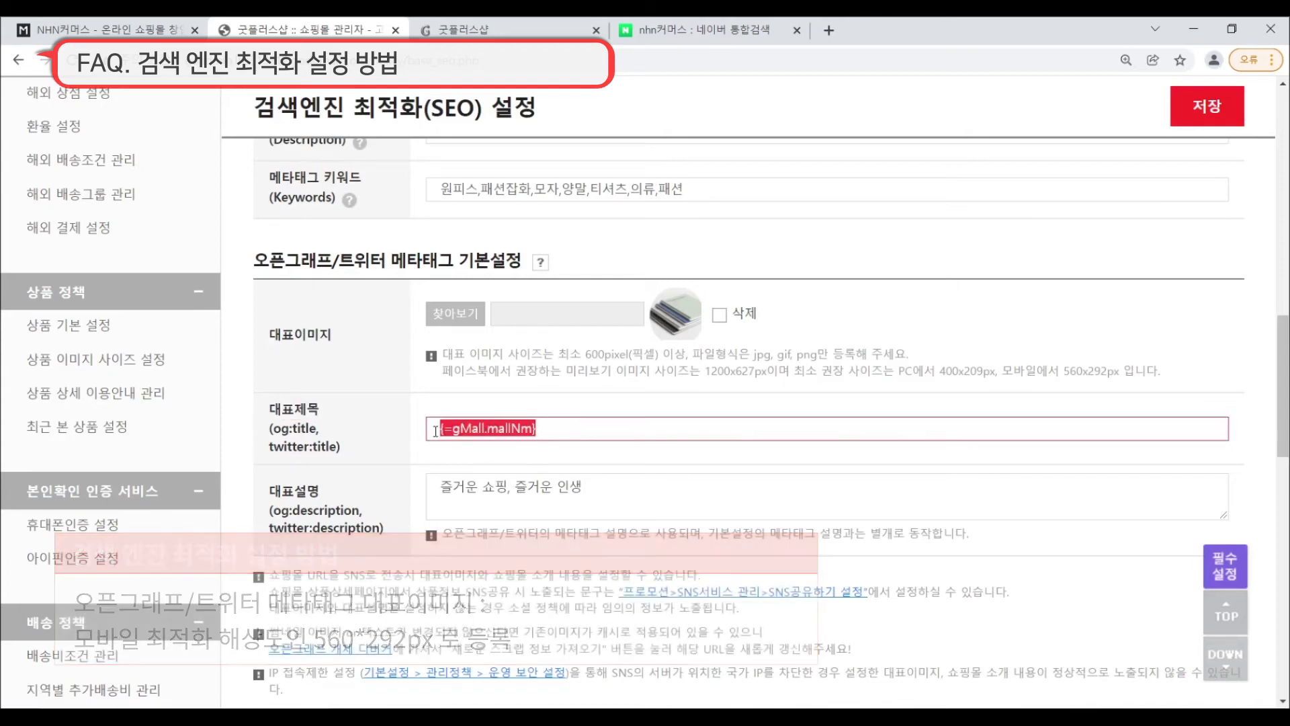
pyautogui.click(405, 427)
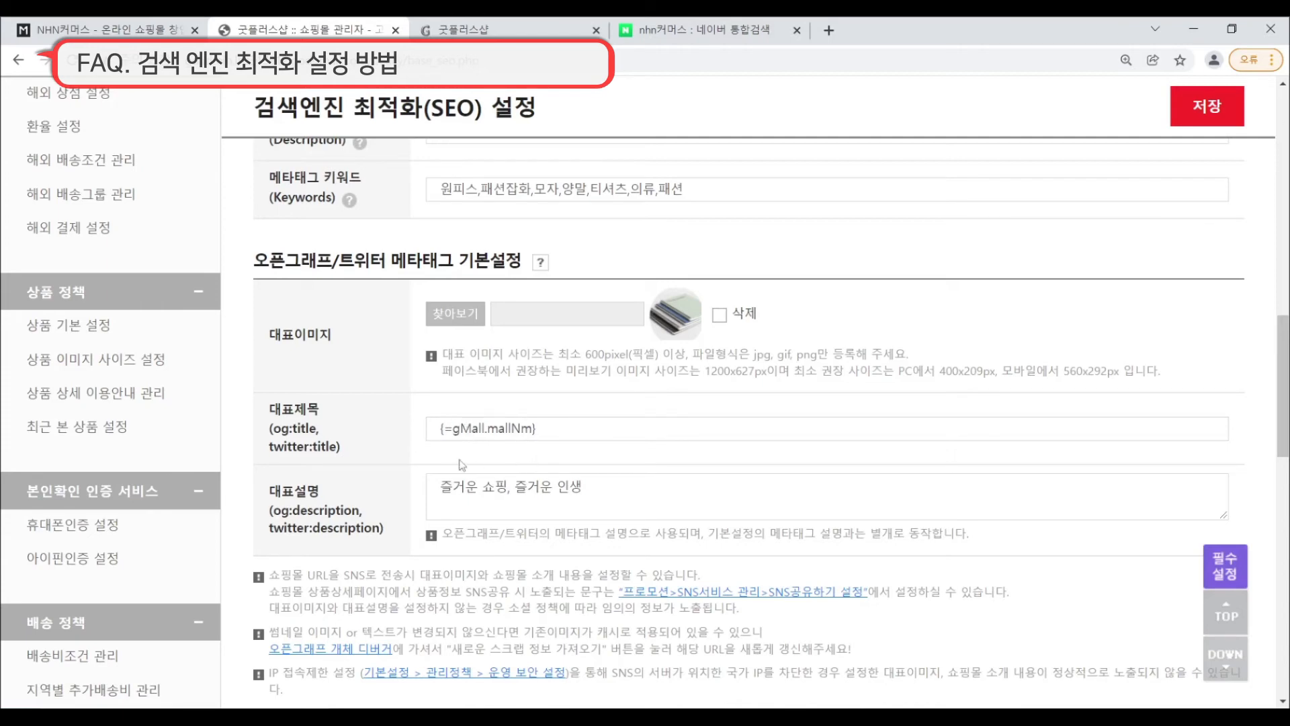
pyautogui.moveTo(557, 438); pyautogui.dragTo(413, 436)
pyautogui.click(412, 434)
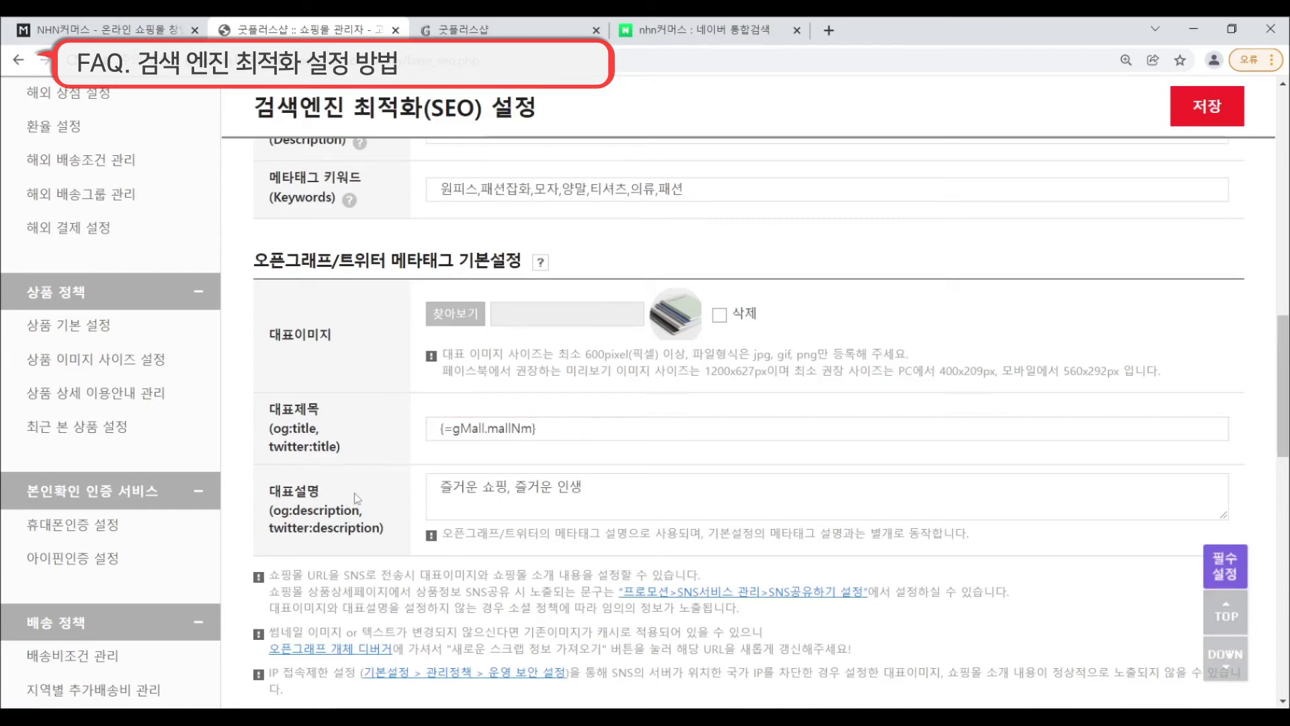
# Compare the 메타태그 설명 (Description) field with the 대표설명 (og:description) field under the Open Graph/Twitter meta tag settings
pyautogui.scroll(2, 356, 497)
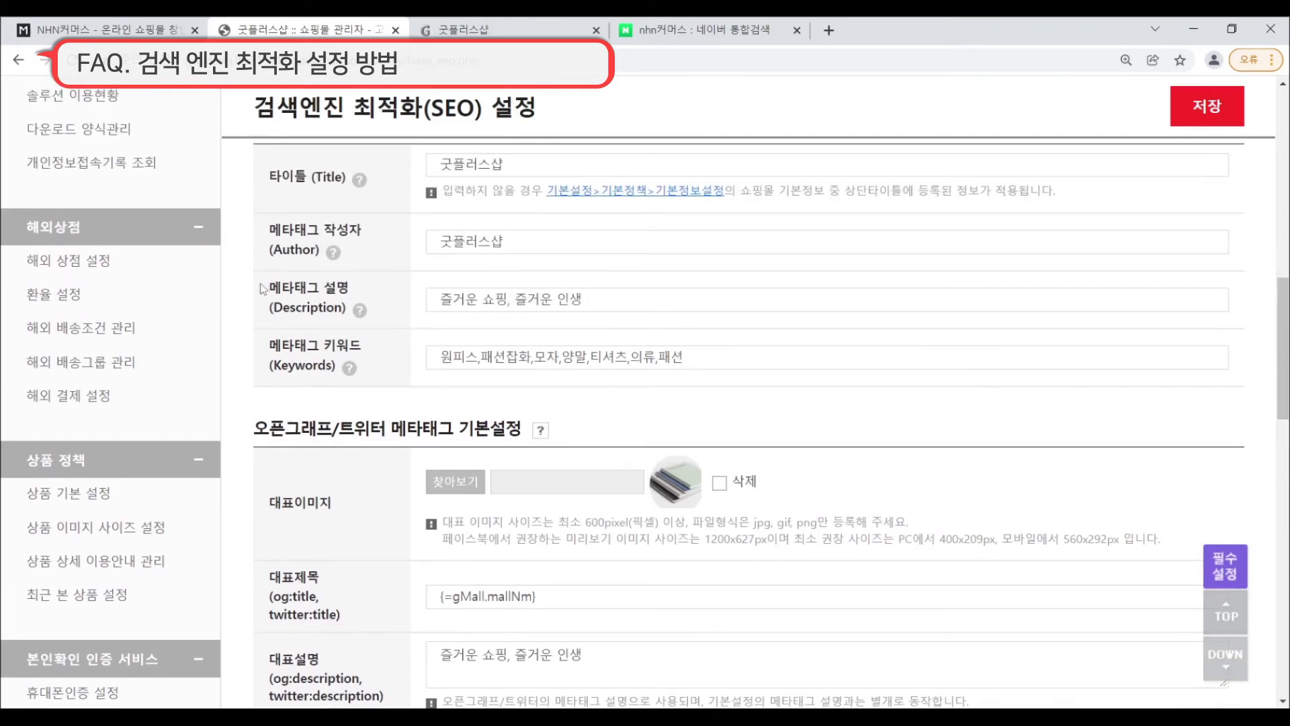
pyautogui.moveTo(281, 289); pyautogui.dragTo(357, 297)
pyautogui.scroll(-2, 412, 306)
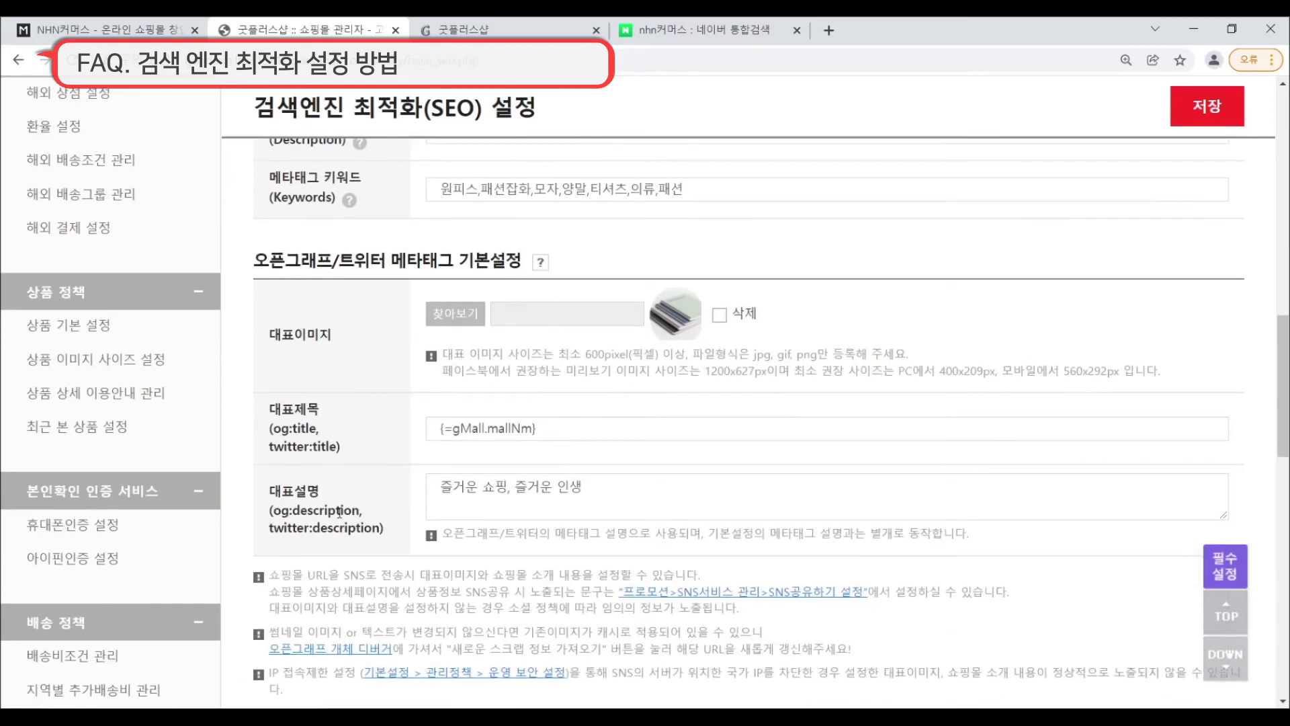
pyautogui.scroll(1, 338, 512)
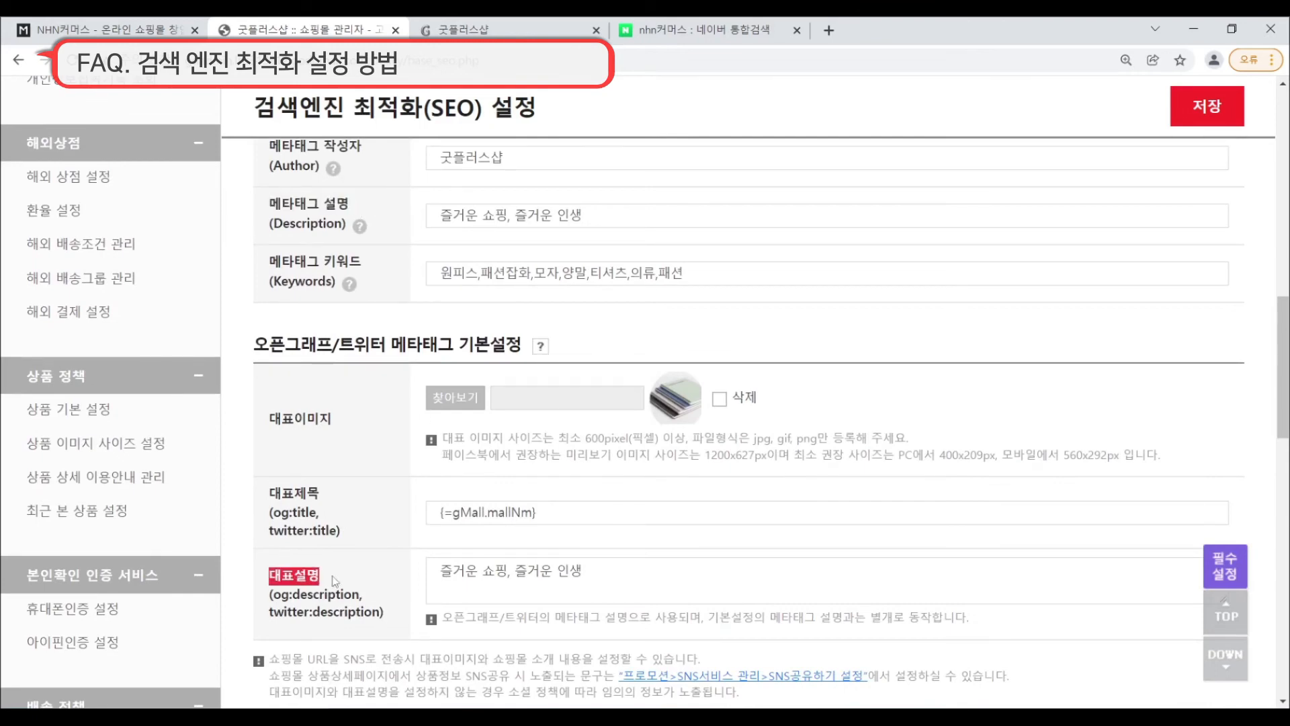
pyautogui.click(501, 217)
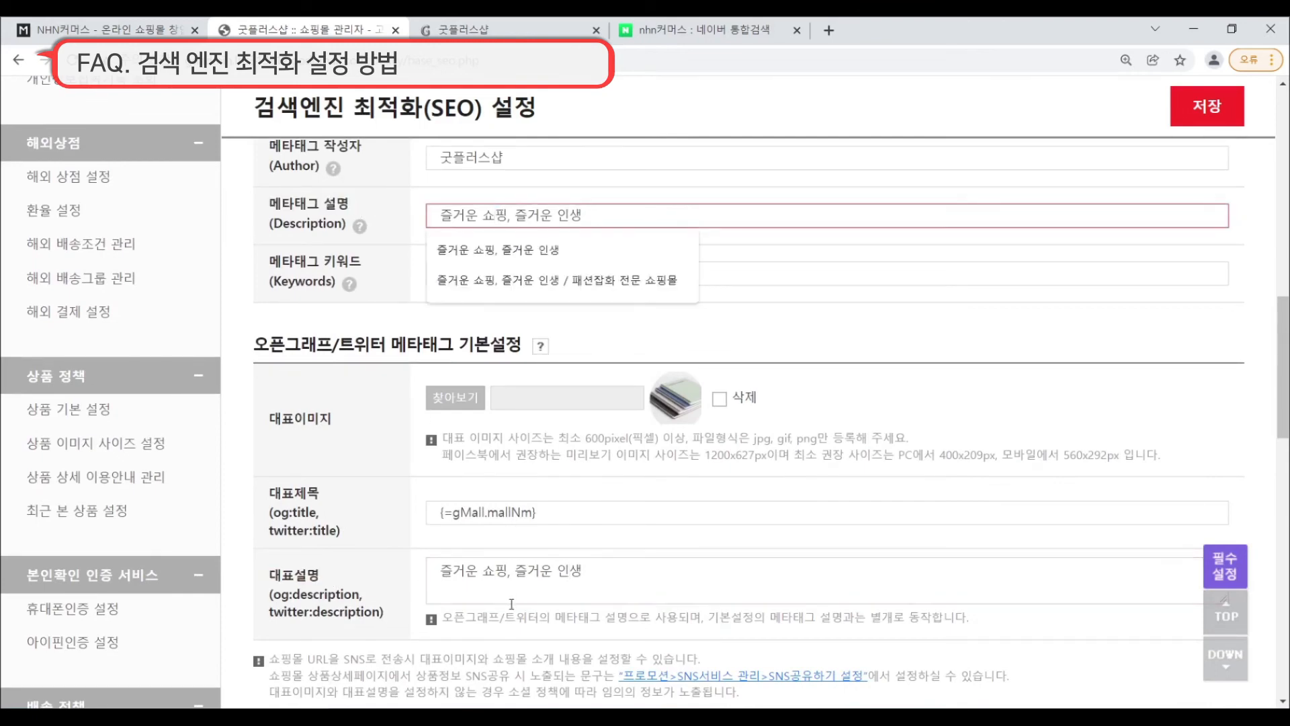
pyautogui.click(555, 596)
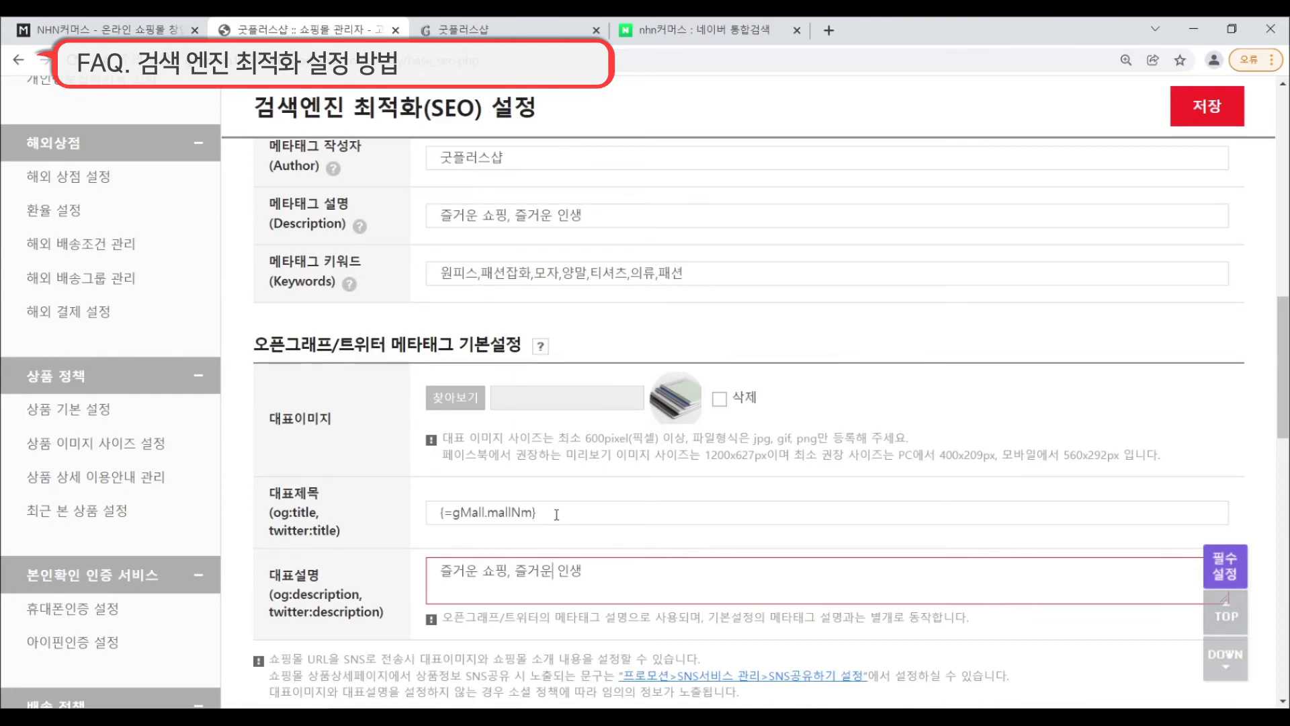
# Examine the 사용설정 option under 대표 URL(Canonical URL) 설정
pyautogui.scroll(-10, 548, 510)
pyautogui.scroll(-5, 541, 512)
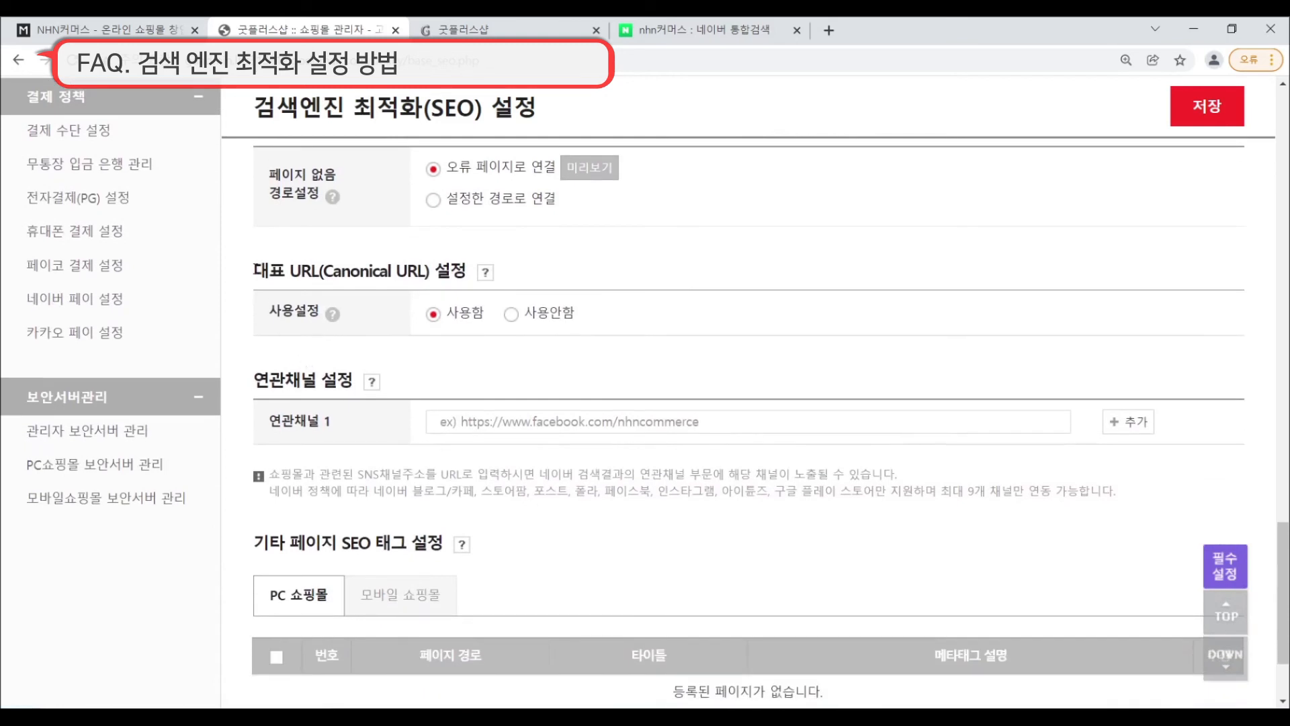
pyautogui.moveTo(255, 273); pyautogui.dragTo(469, 276)
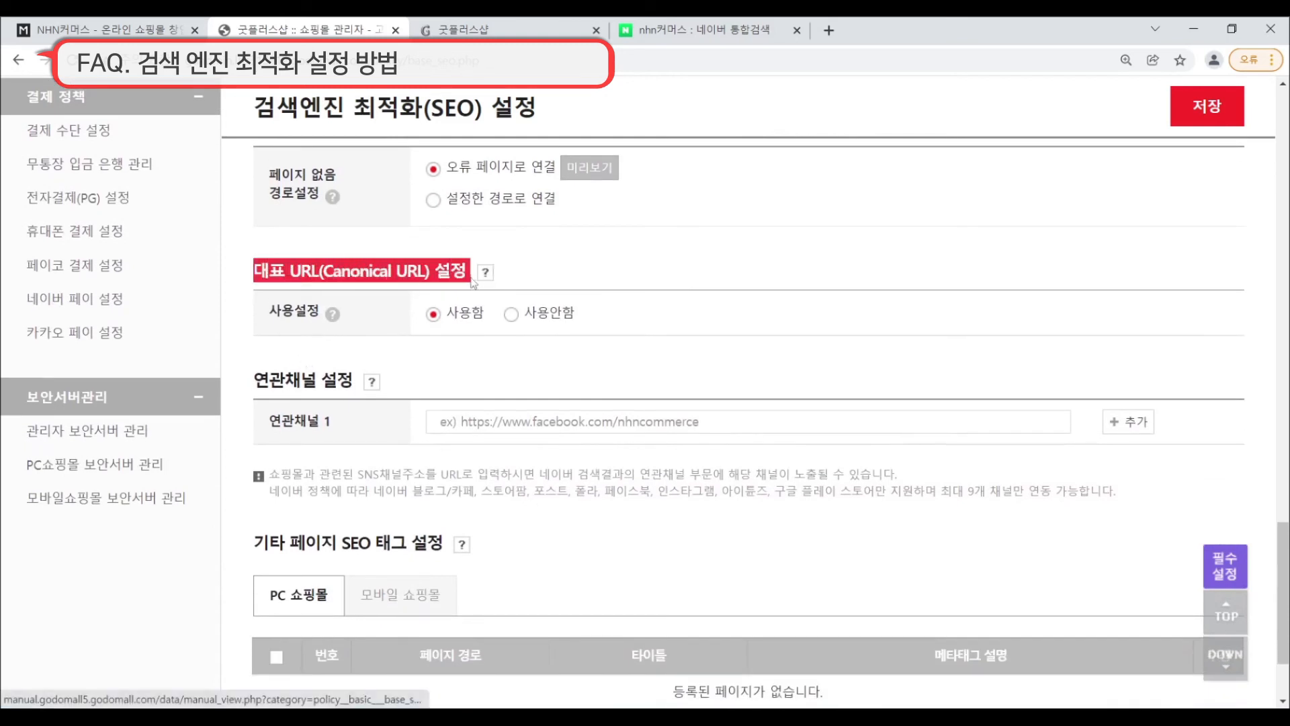
pyautogui.click(464, 263)
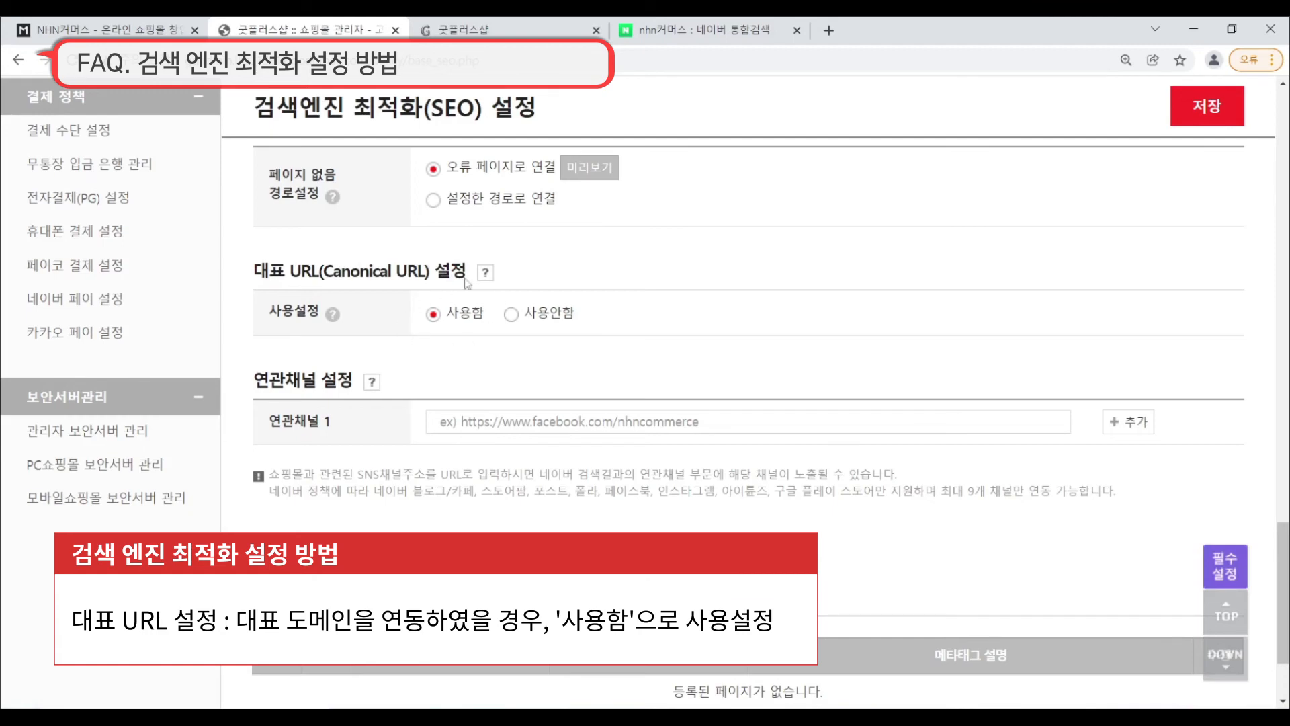
pyautogui.click(1234, 119)
pyautogui.click(911, 221)
# Open the shop's 기본 정보 설정 page and examine the 쇼핑몰 도메인 field
pyautogui.scroll(18, 377, 415)
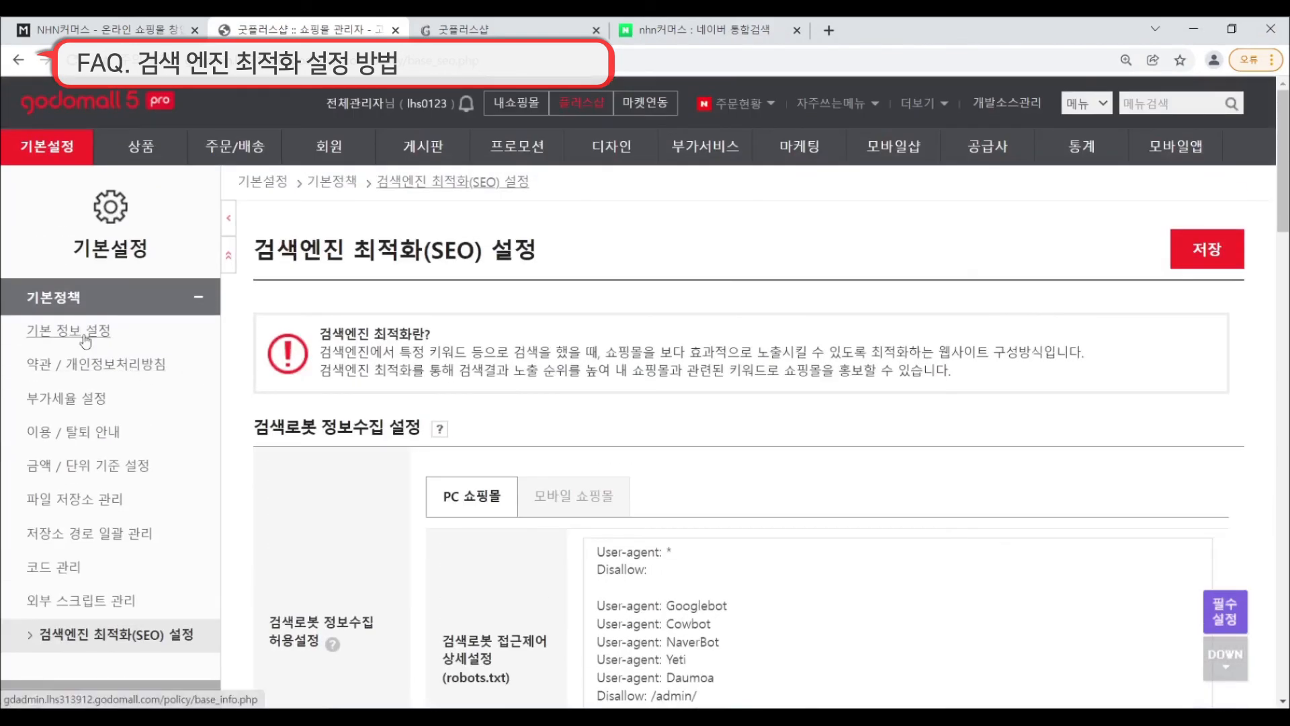
pyautogui.click(85, 335)
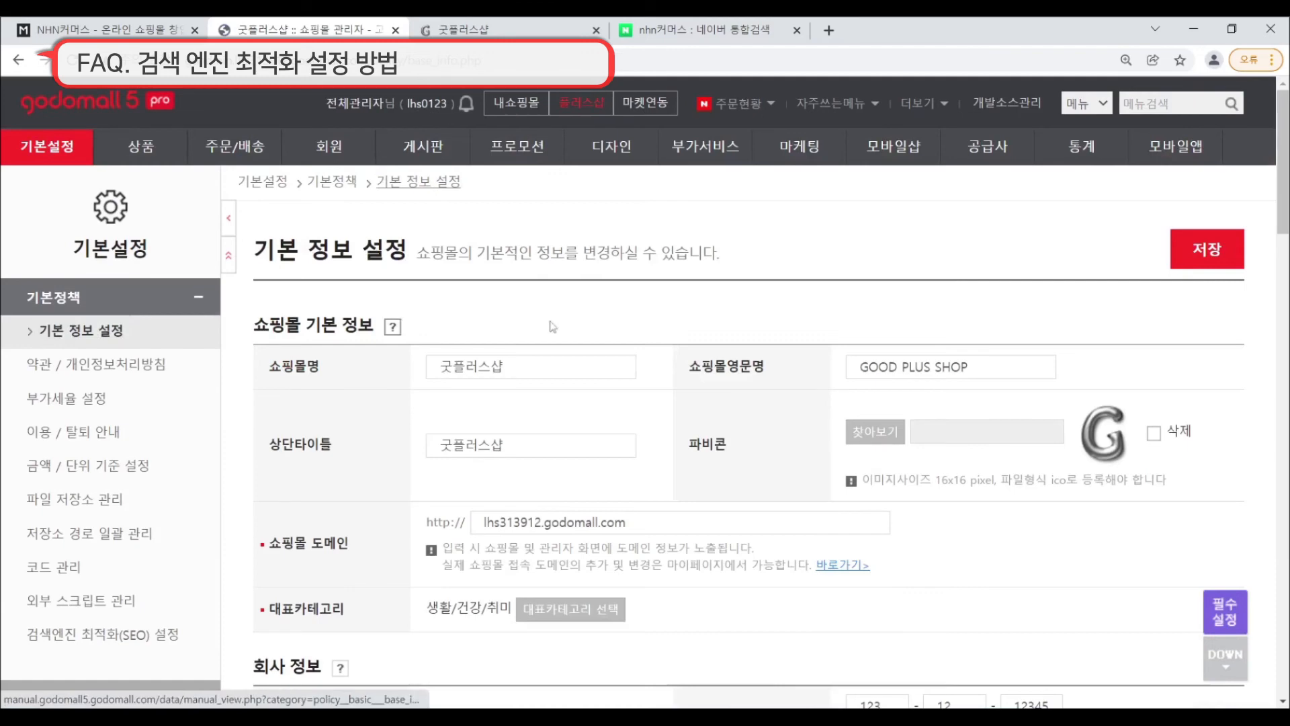
pyautogui.click(937, 346)
pyautogui.scroll(-1, 383, 461)
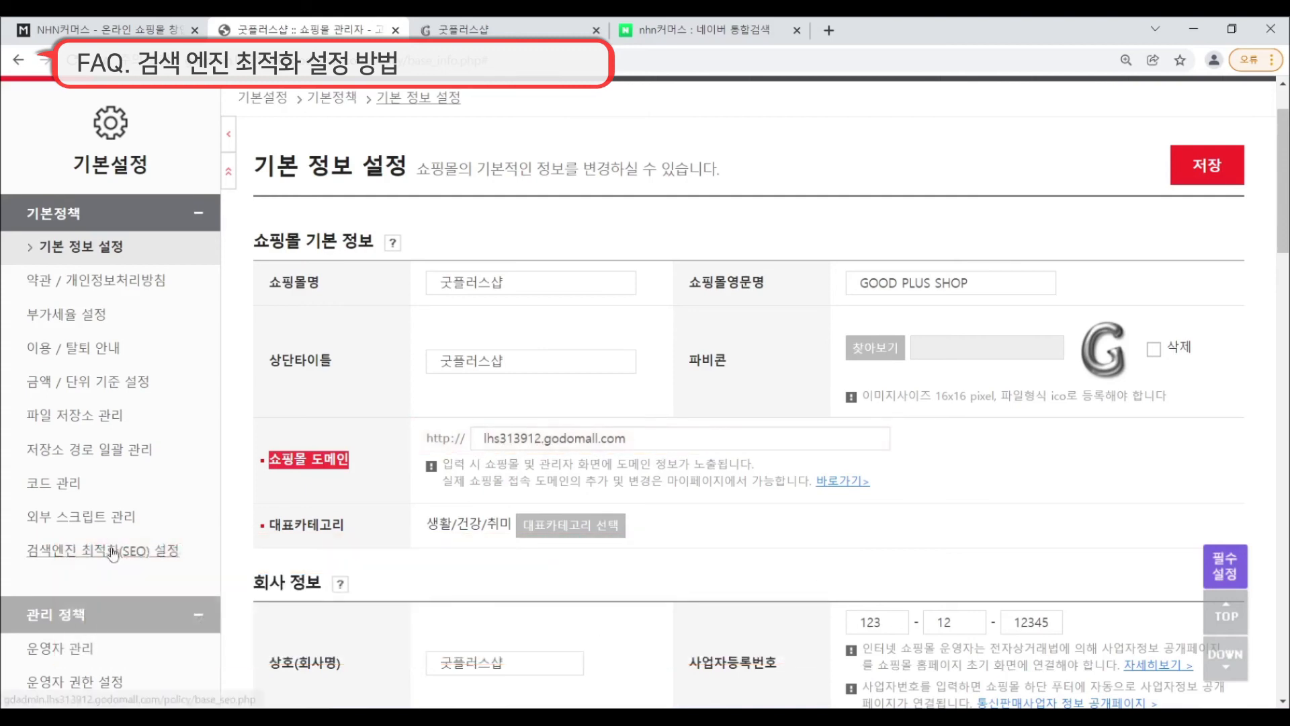
# Return to the 검색엔진 최적화(SEO) 설정 page and examine the 연관채널 설정 section
pyautogui.click(114, 552)
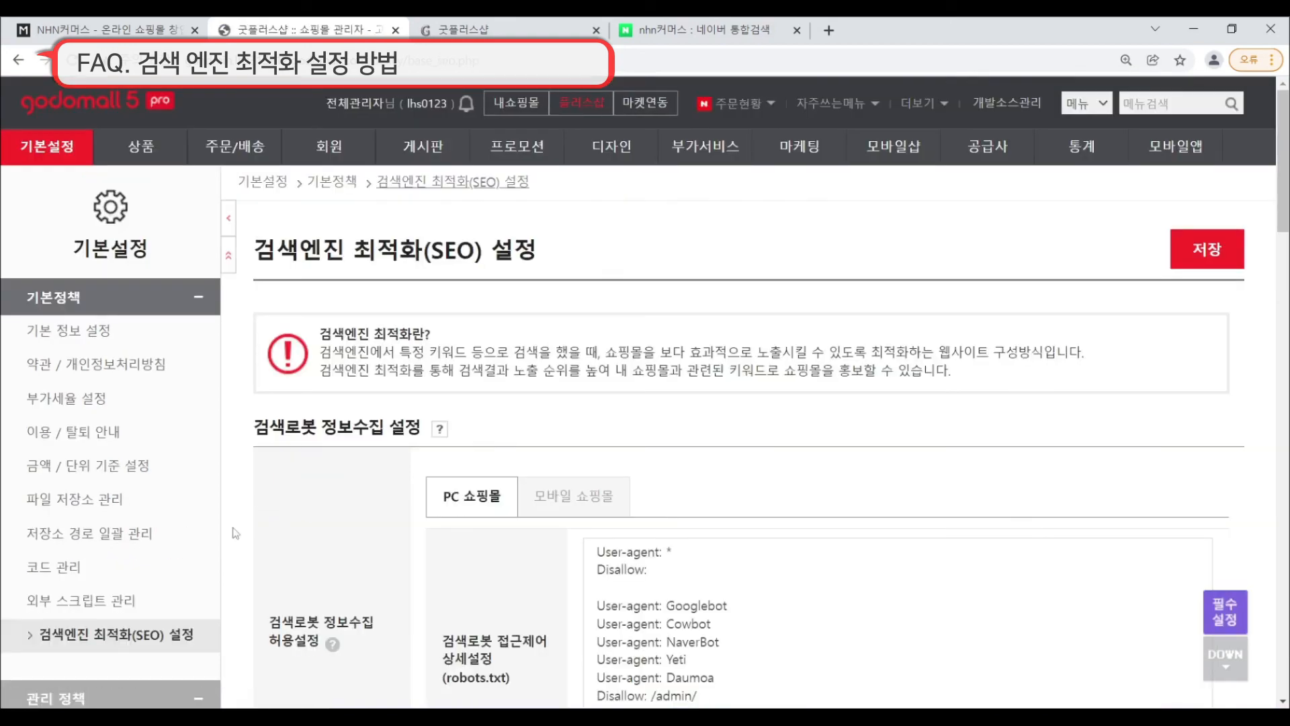
pyautogui.scroll(-1, 376, 510)
pyautogui.scroll(-15, 387, 501)
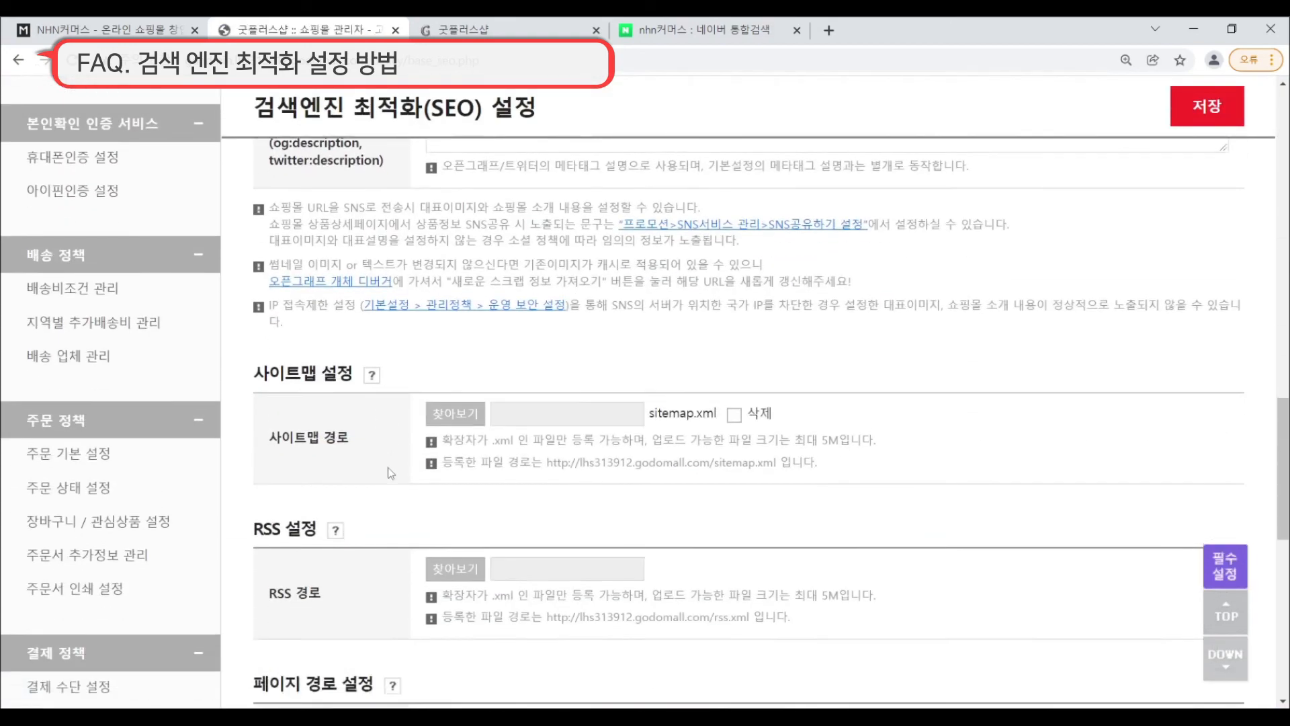
pyautogui.scroll(-6, 393, 470)
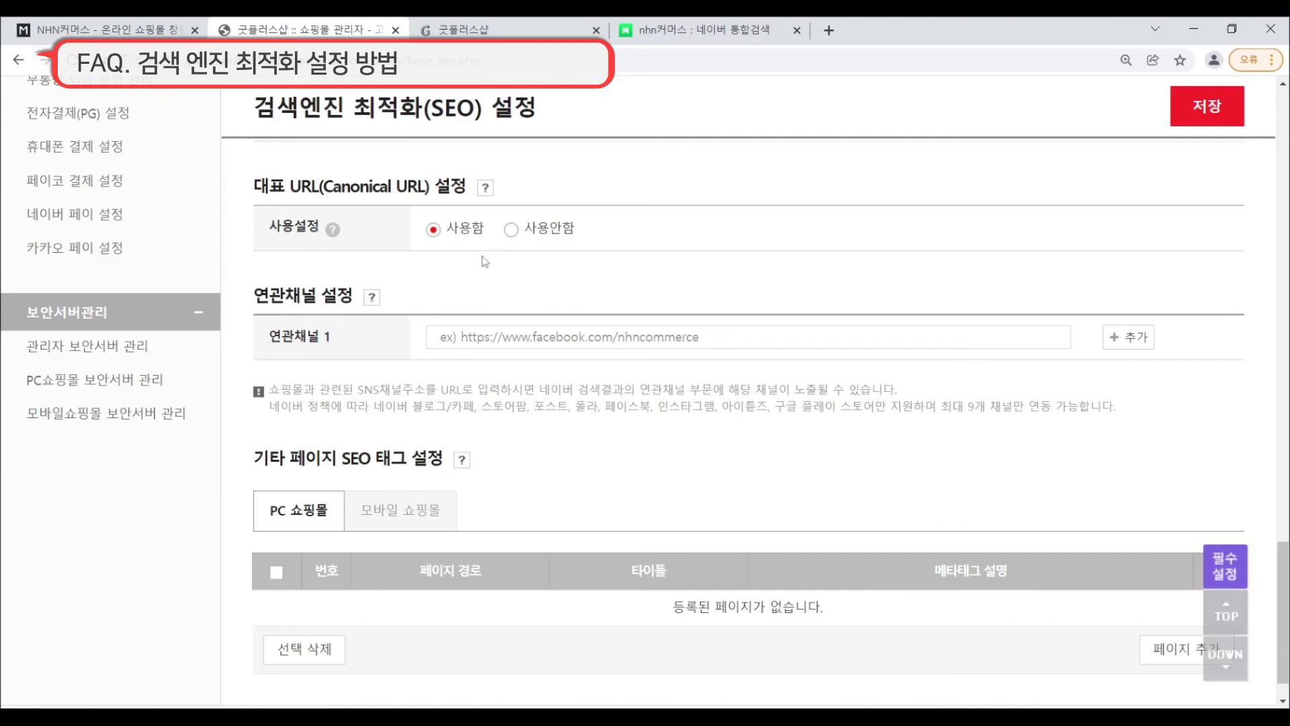
pyautogui.moveTo(255, 300); pyautogui.dragTo(360, 303)
pyautogui.click(438, 281)
# Compare the SNS channel links under the NHN커머스 site result on Naver with the 연관채널 1 field in the SEO settings
pyautogui.click(725, 32)
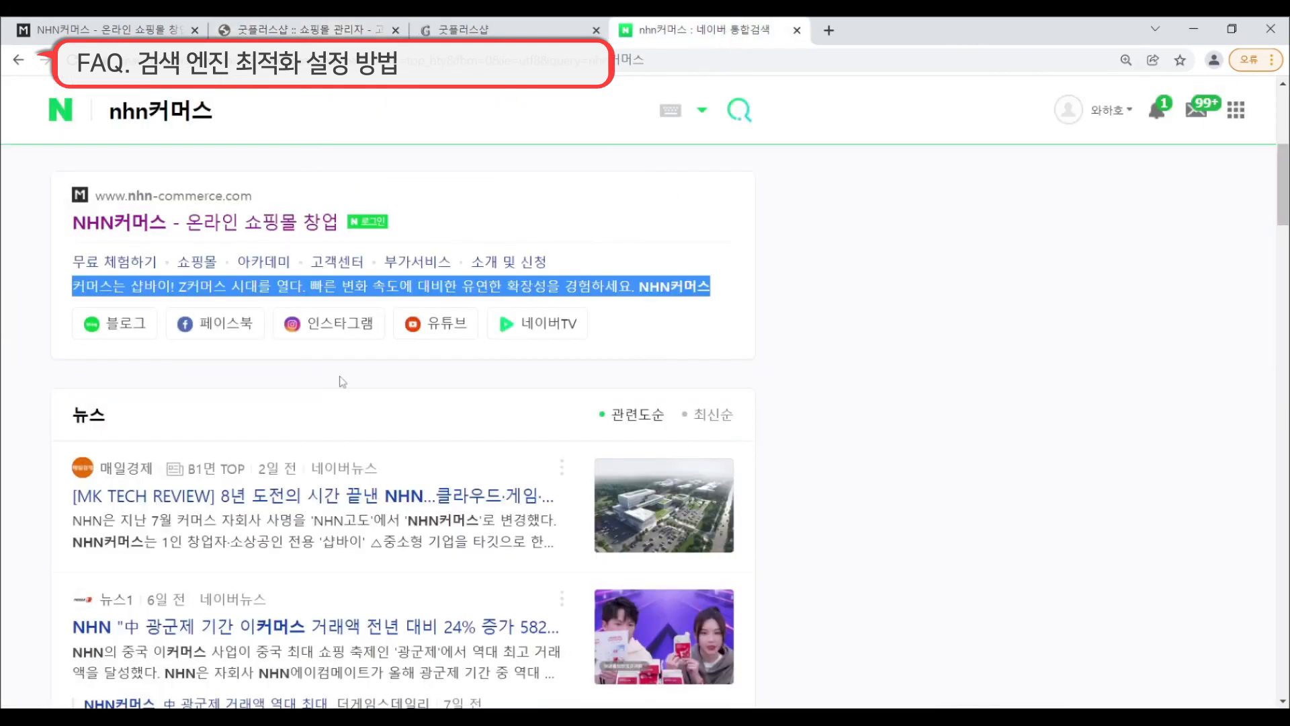
pyautogui.click(178, 376)
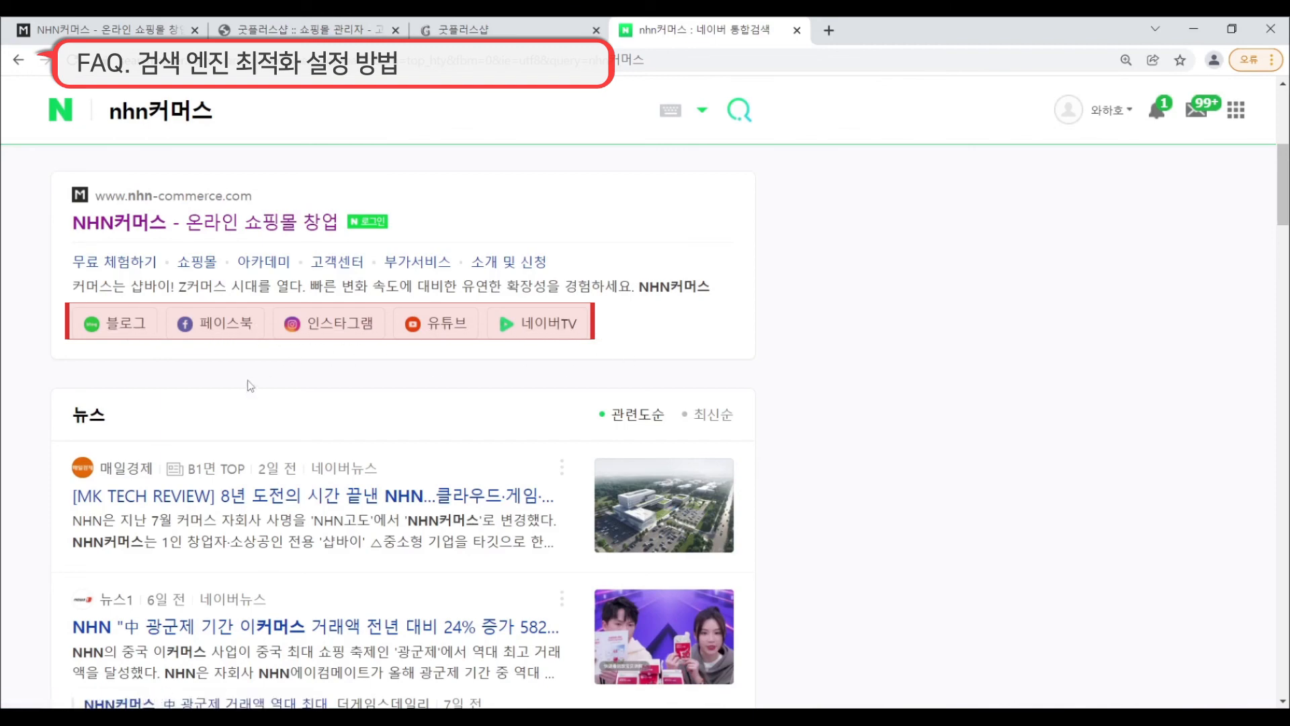
pyautogui.click(283, 28)
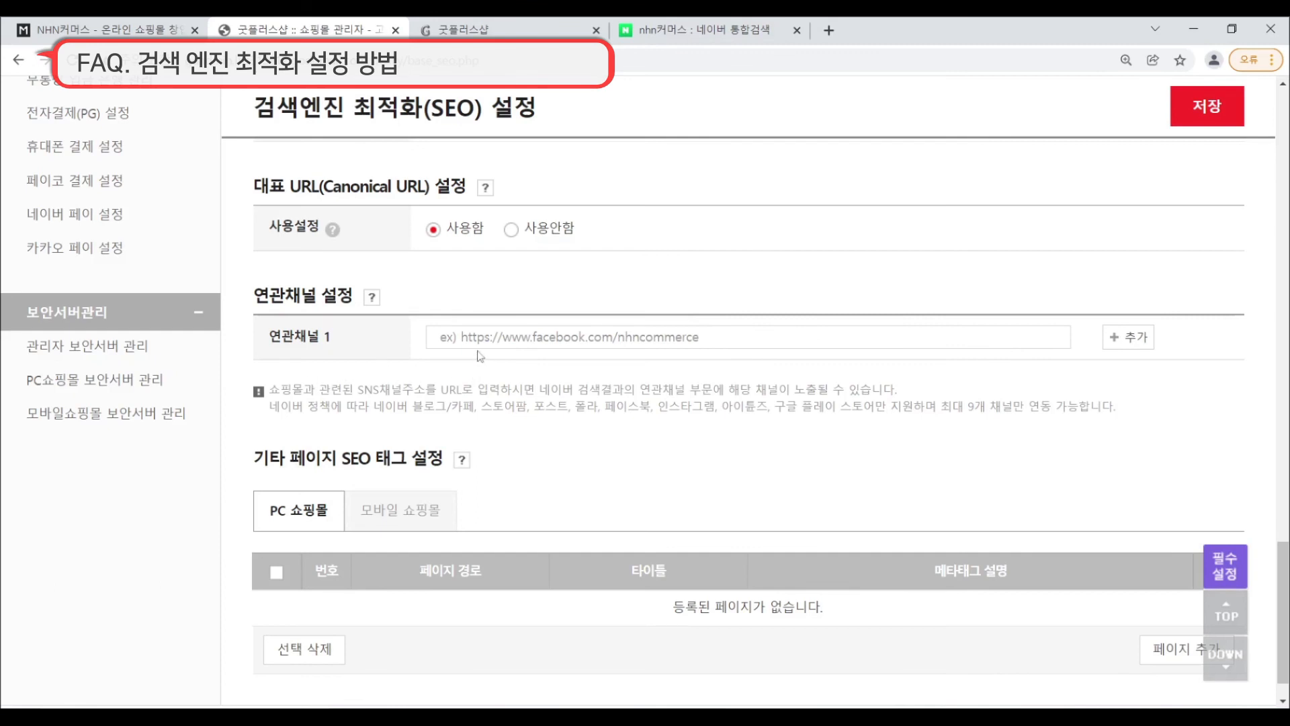
pyautogui.click(700, 28)
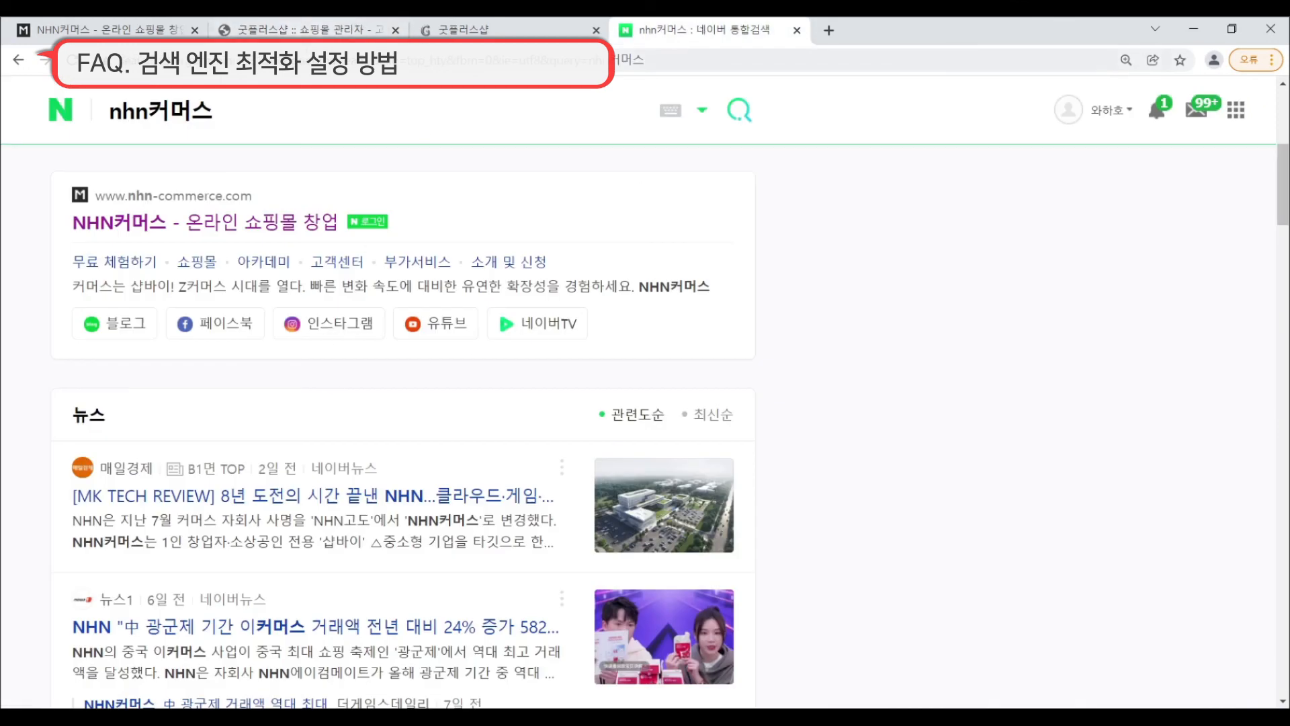
pyautogui.click(307, 34)
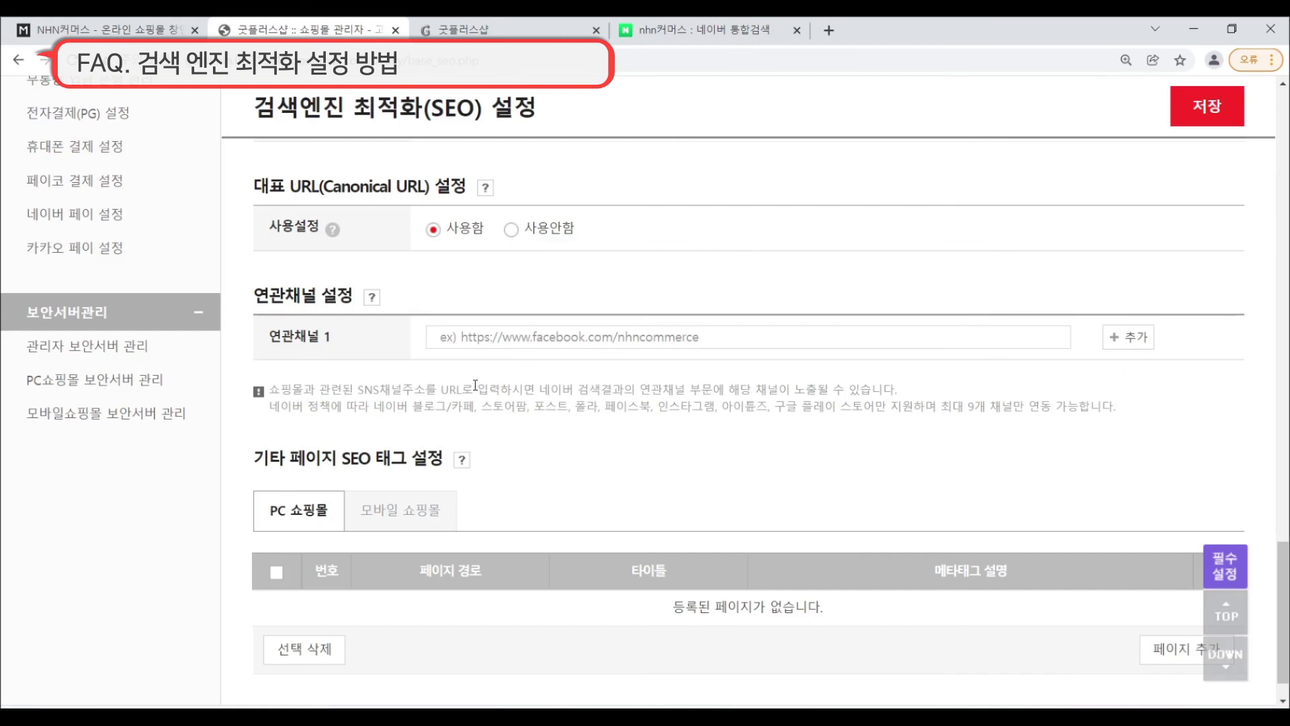